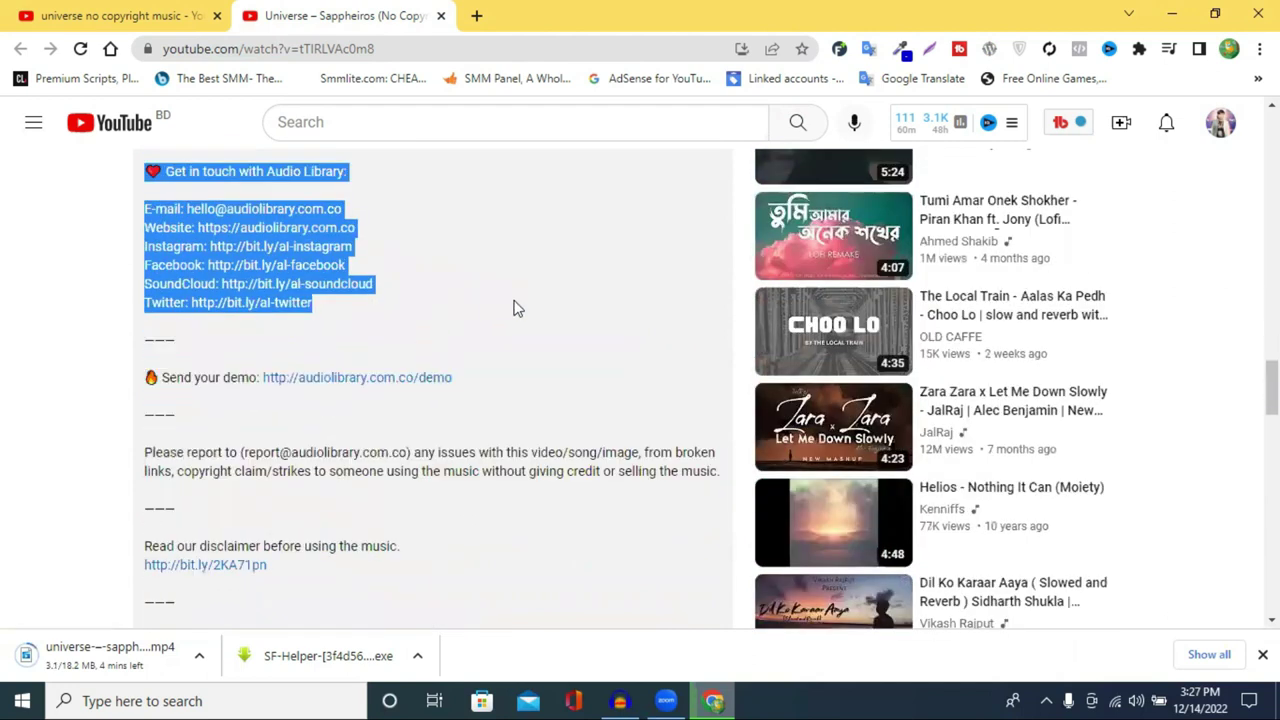
- Review the Universe – Sappheiros video description for the music usage rules, playlists, contact links and official-release note
left_click(471, 306)
scroll(323, 271, "up", 2)
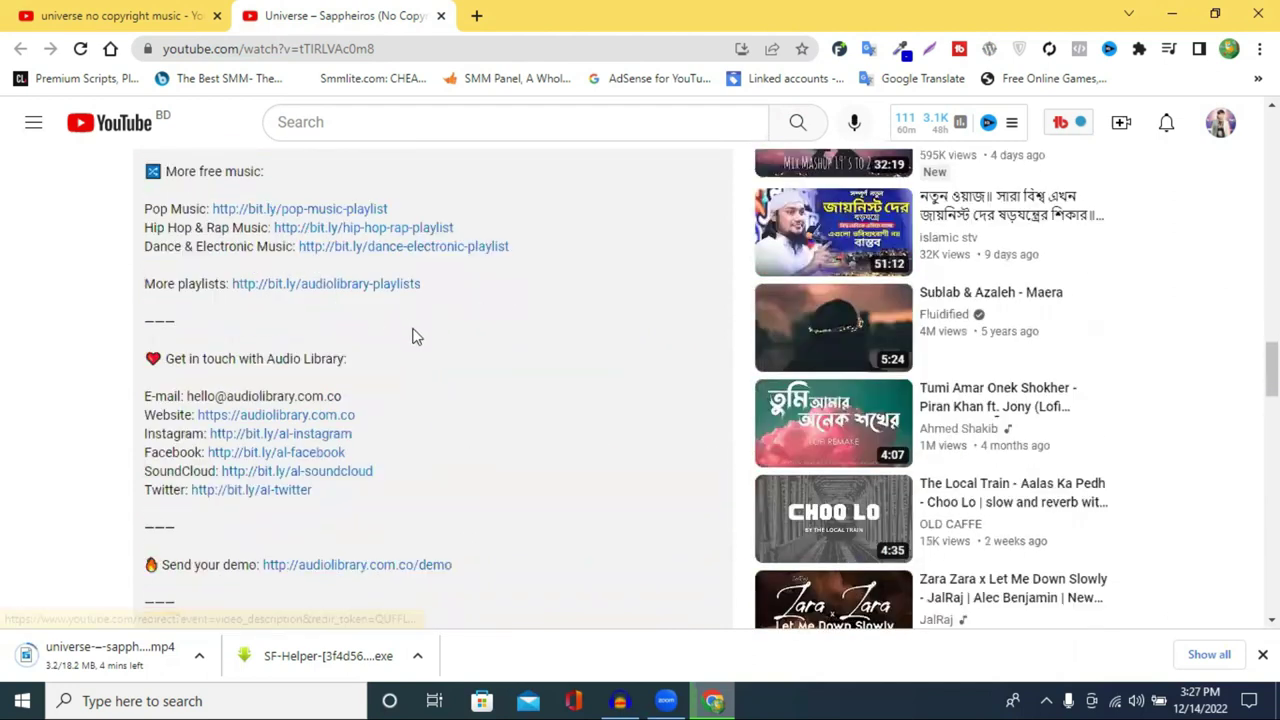
scroll(416, 338, "down", 5)
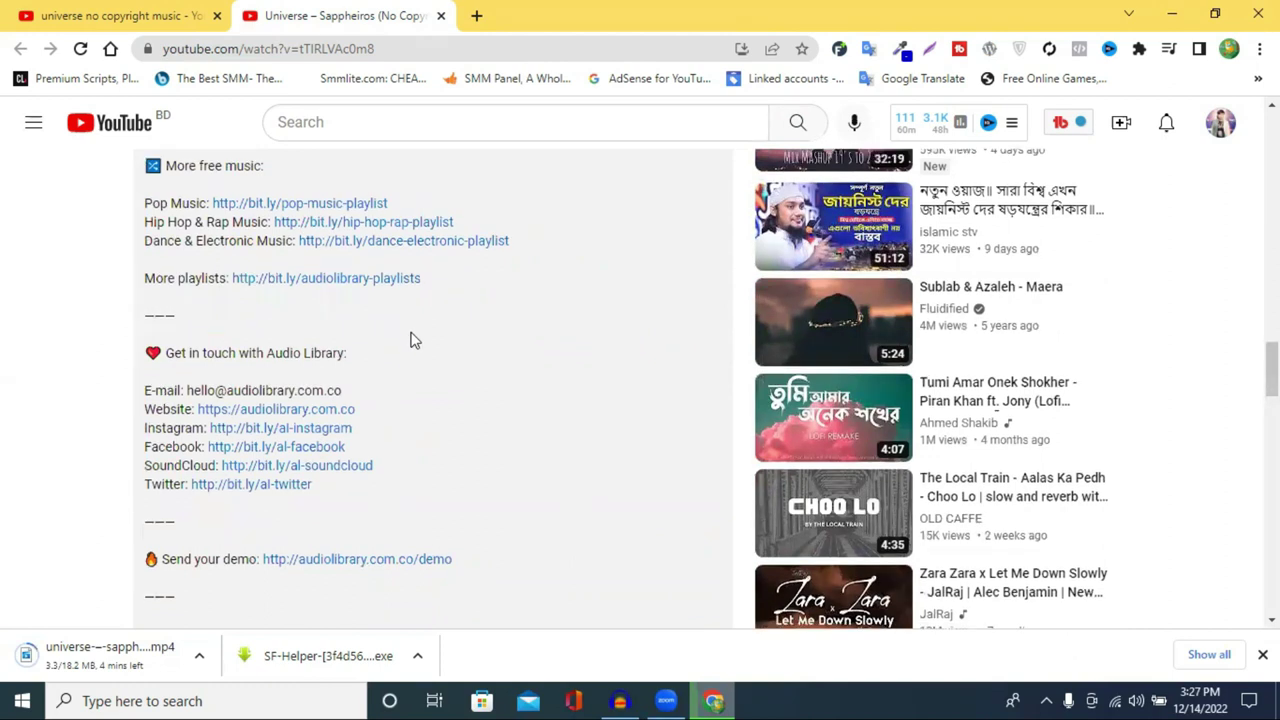
scroll(414, 340, "up", 2)
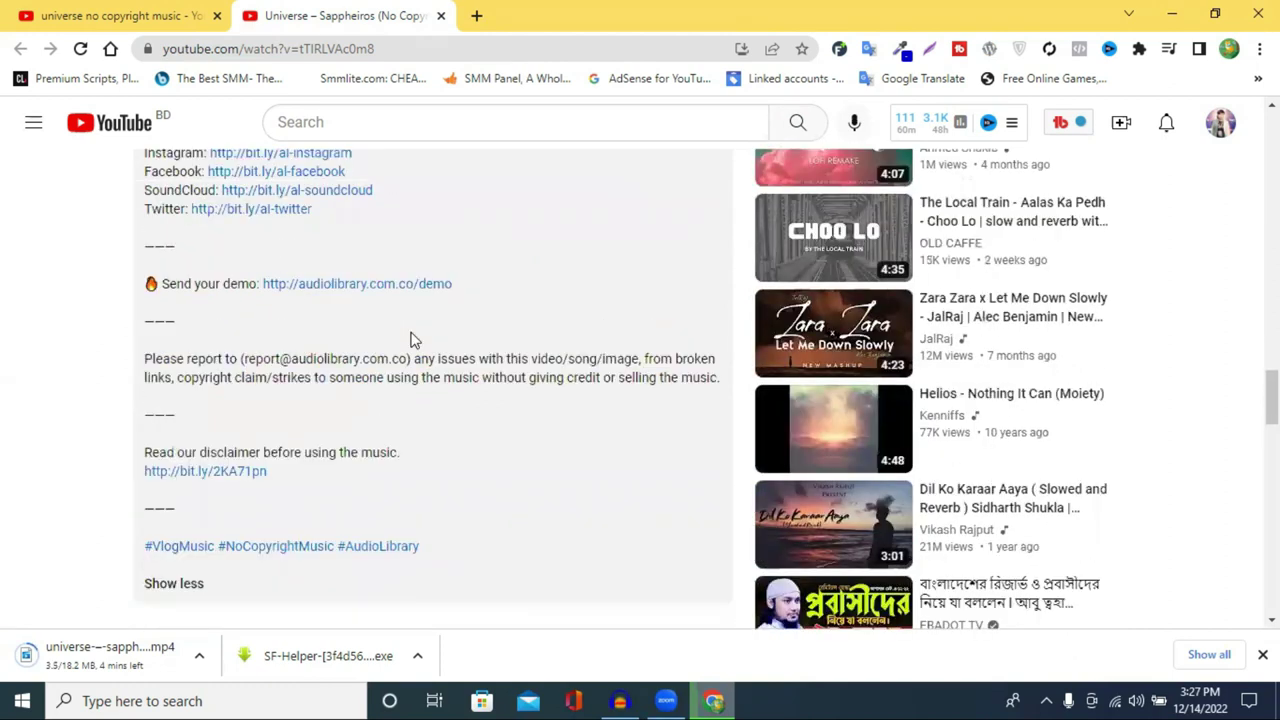
scroll(414, 340, "up", 1)
scroll(414, 340, "up", 3)
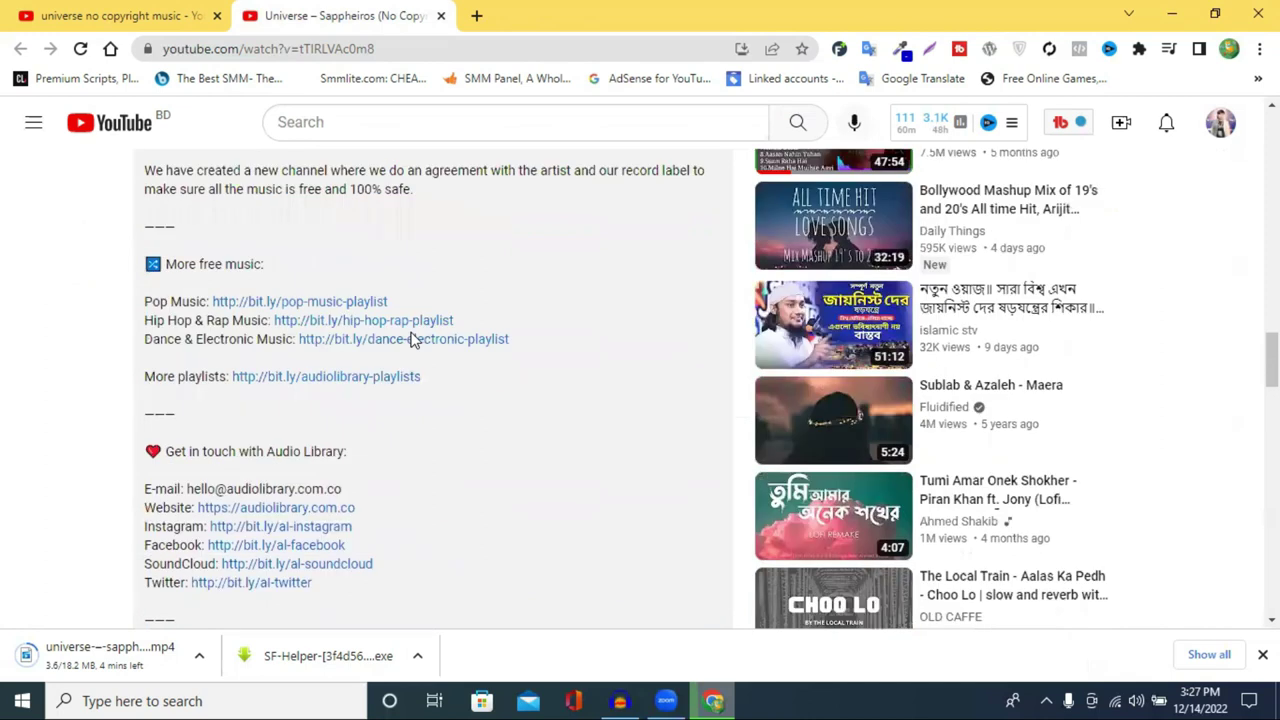
scroll(414, 338, "up", 2)
scroll(418, 340, "up", 3)
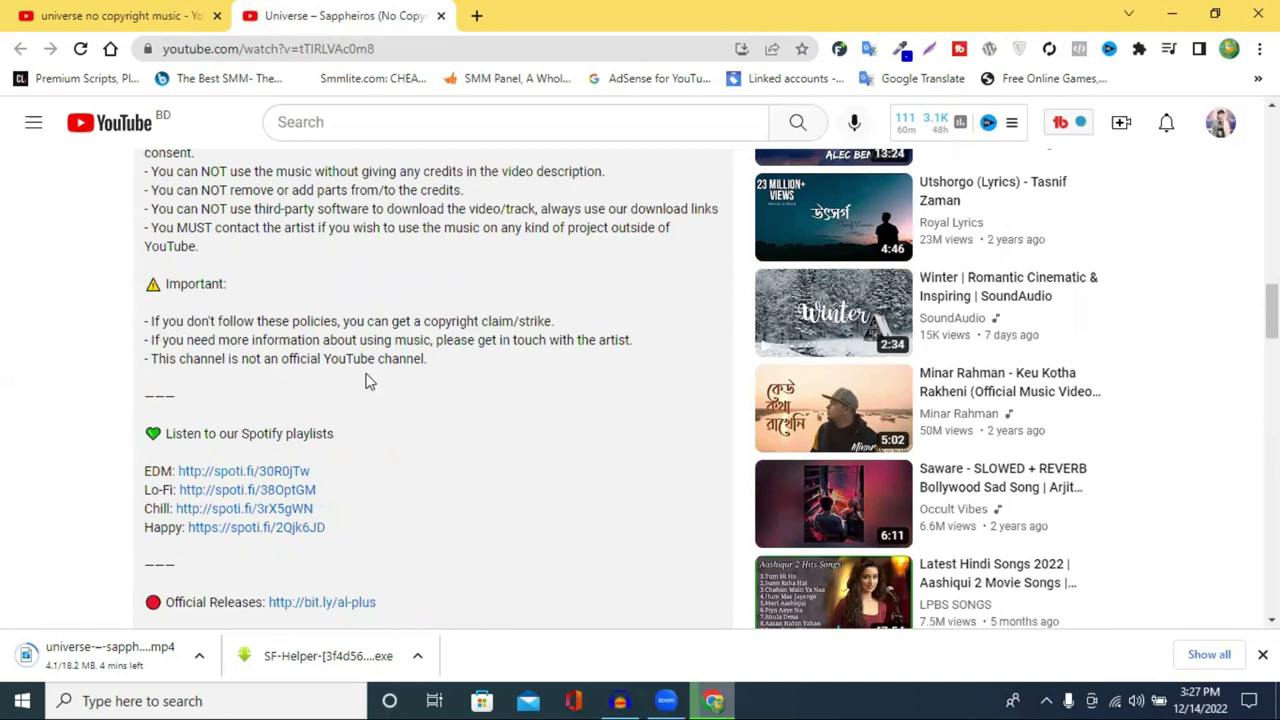
scroll(298, 390, "down", 2)
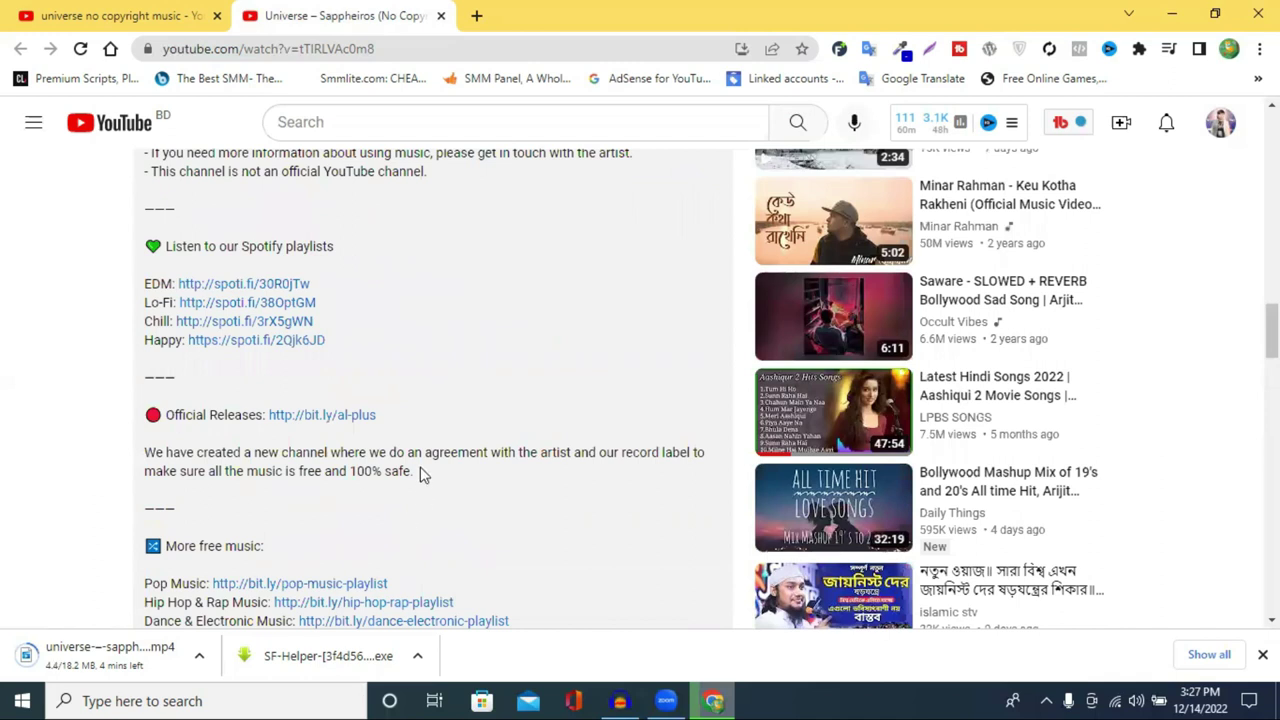
left_click_drag(420, 474, 124, 470)
scroll(177, 374, "up", 2)
scroll(163, 286, "up", 2)
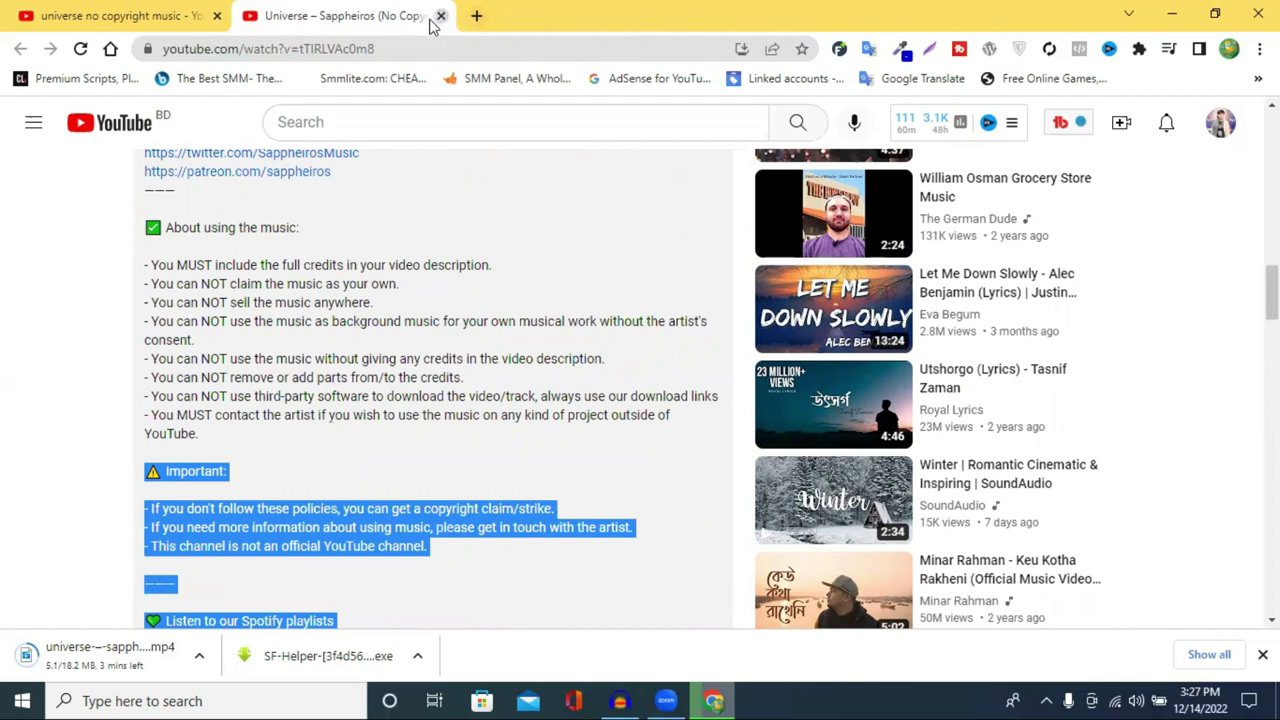
- Close the video's tab, reopen Universe – Sappheiros (No Copyright Music) from the search results and bookmark its page
left_click(439, 17)
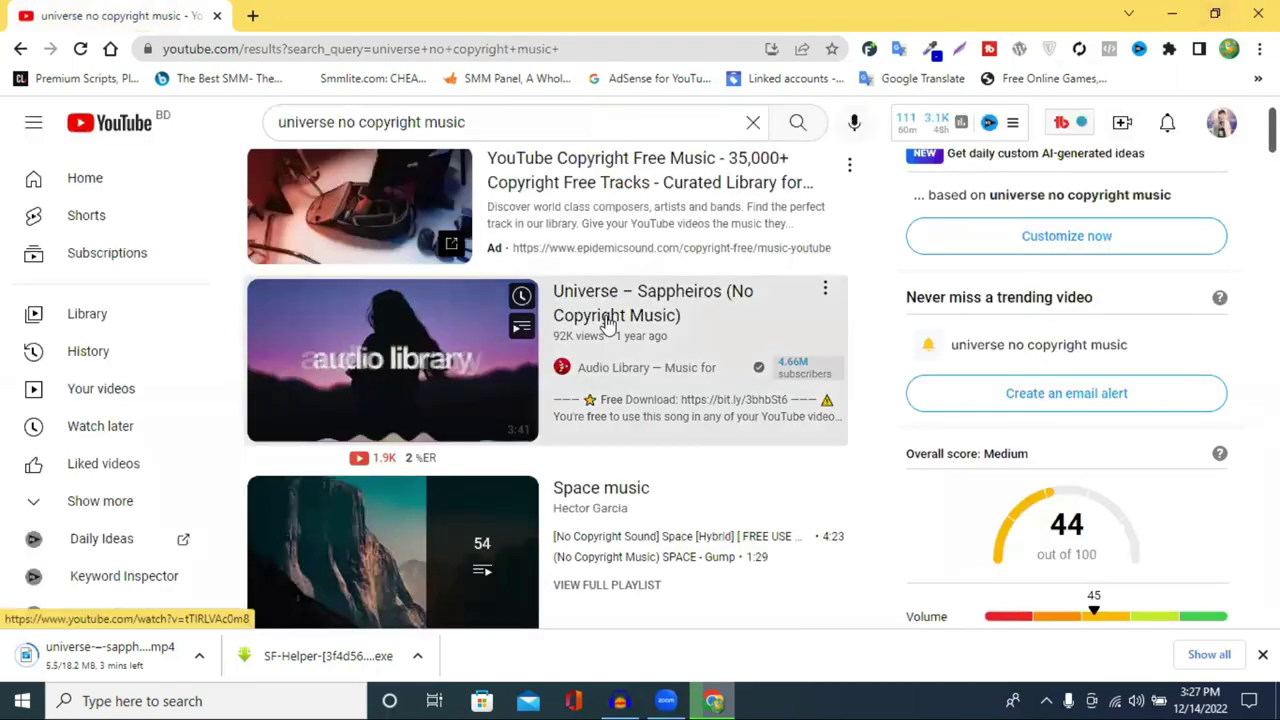
left_click(607, 322)
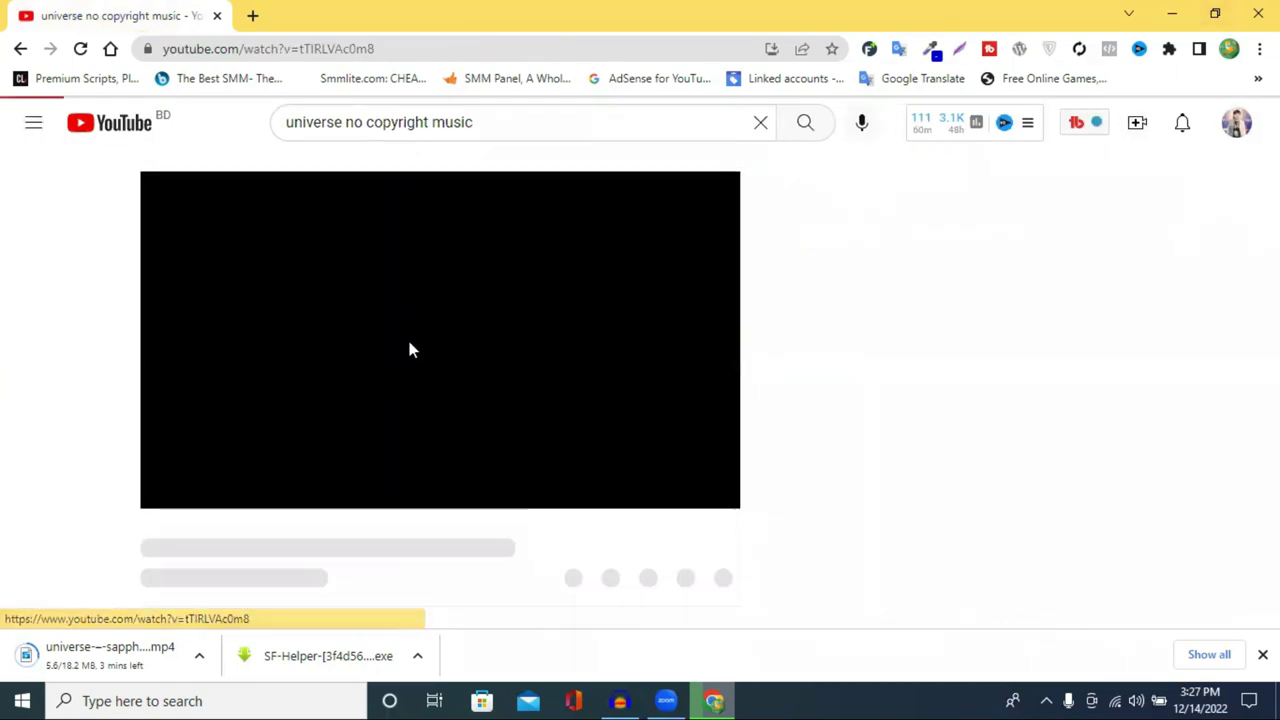
left_click(832, 48)
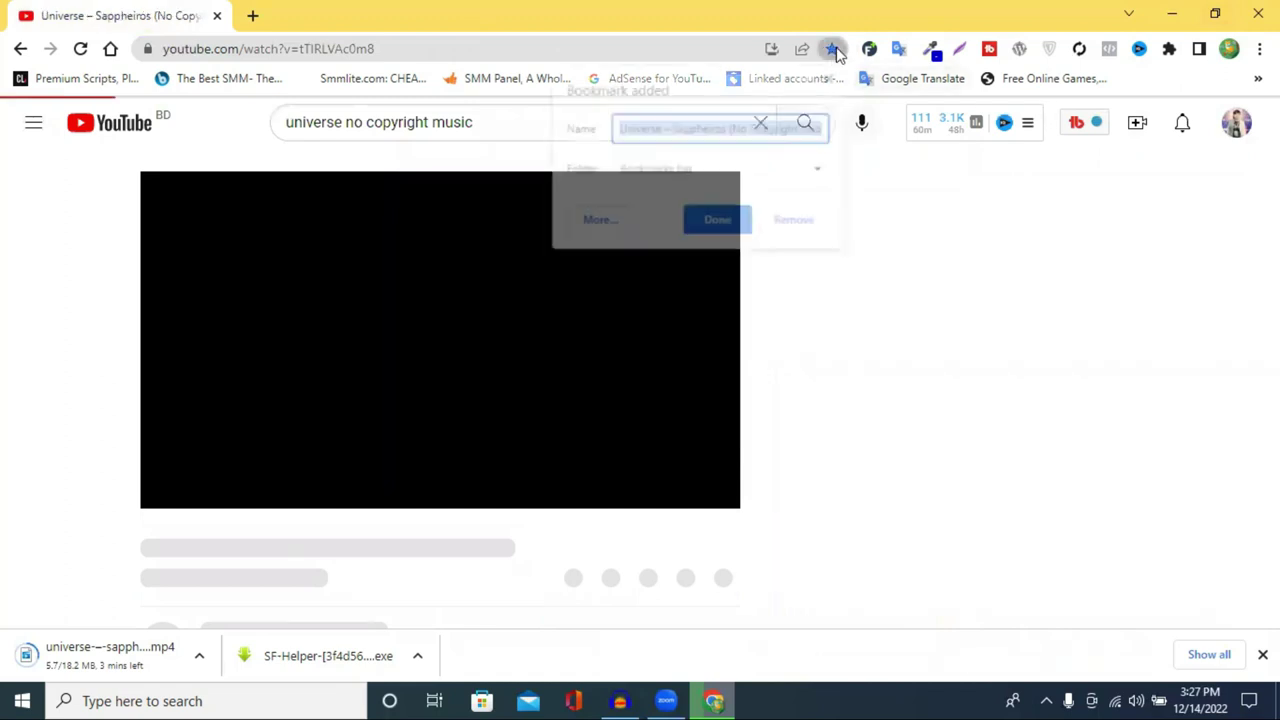
left_click(728, 222)
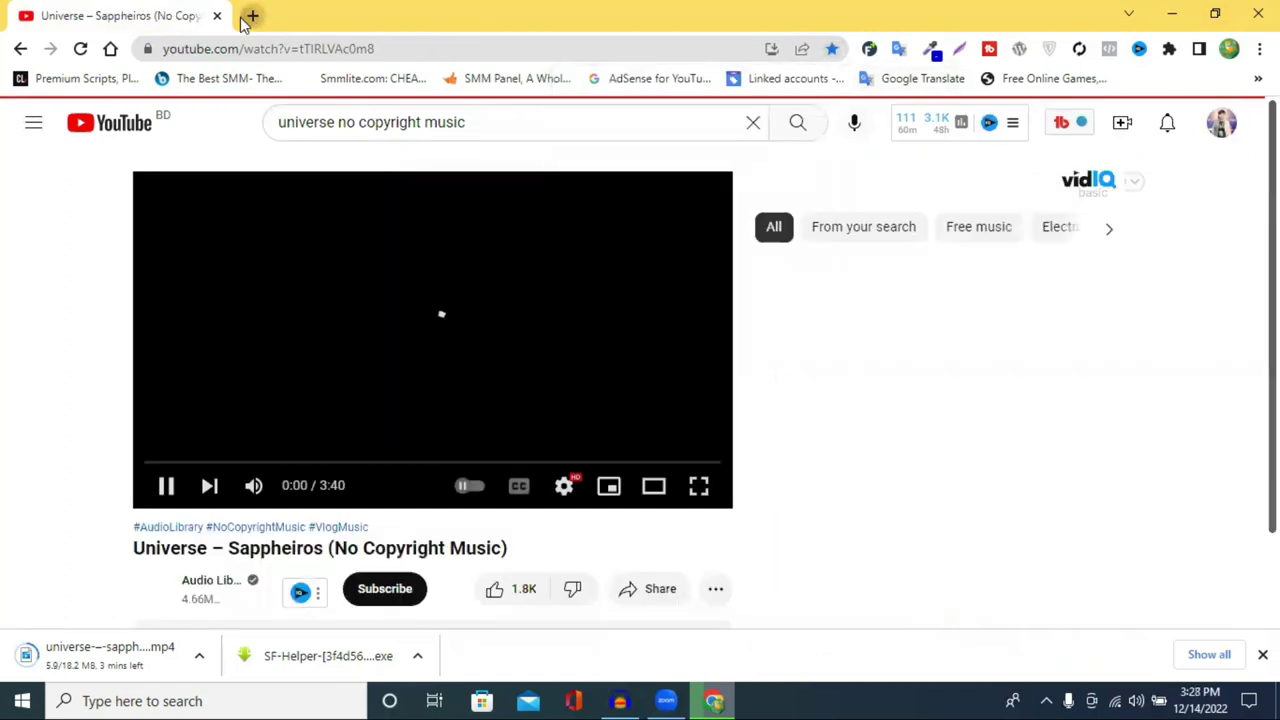
- Leave the video for a new tab, minimise the browser and launch Wondershare Filmora 11 from the desktop
left_click(252, 16)
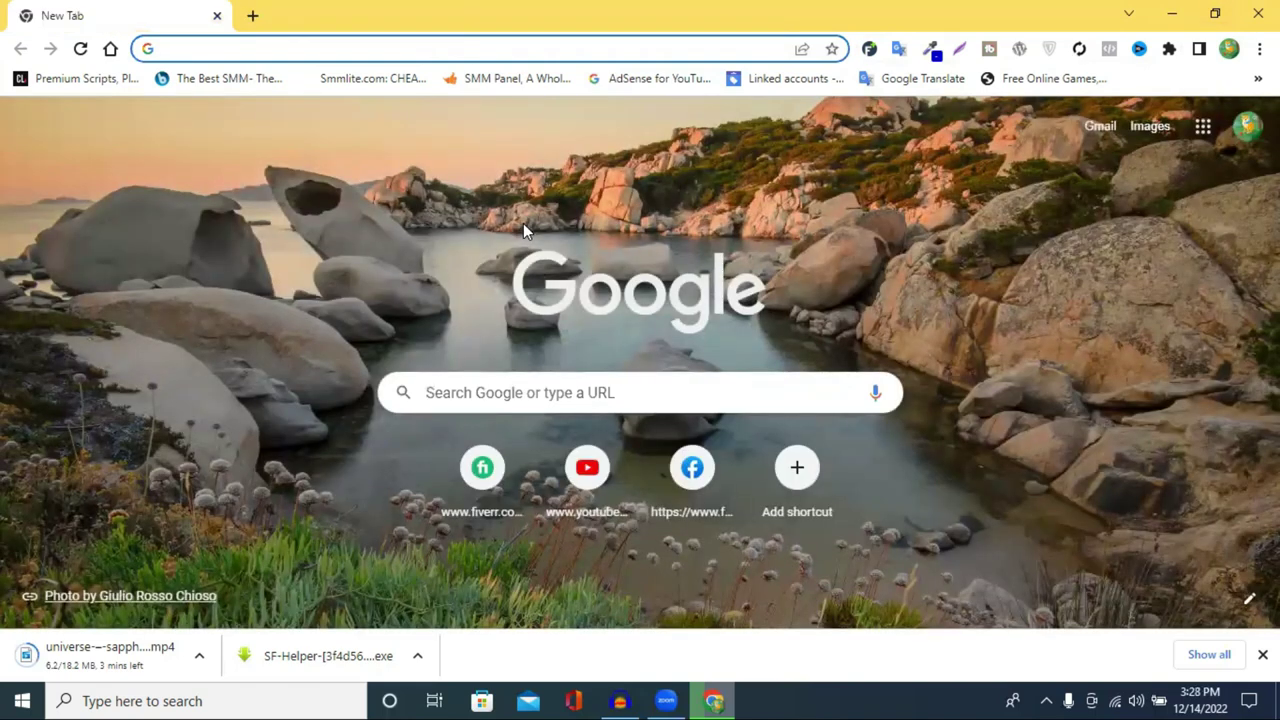
left_click(1170, 12)
double_click(103, 52)
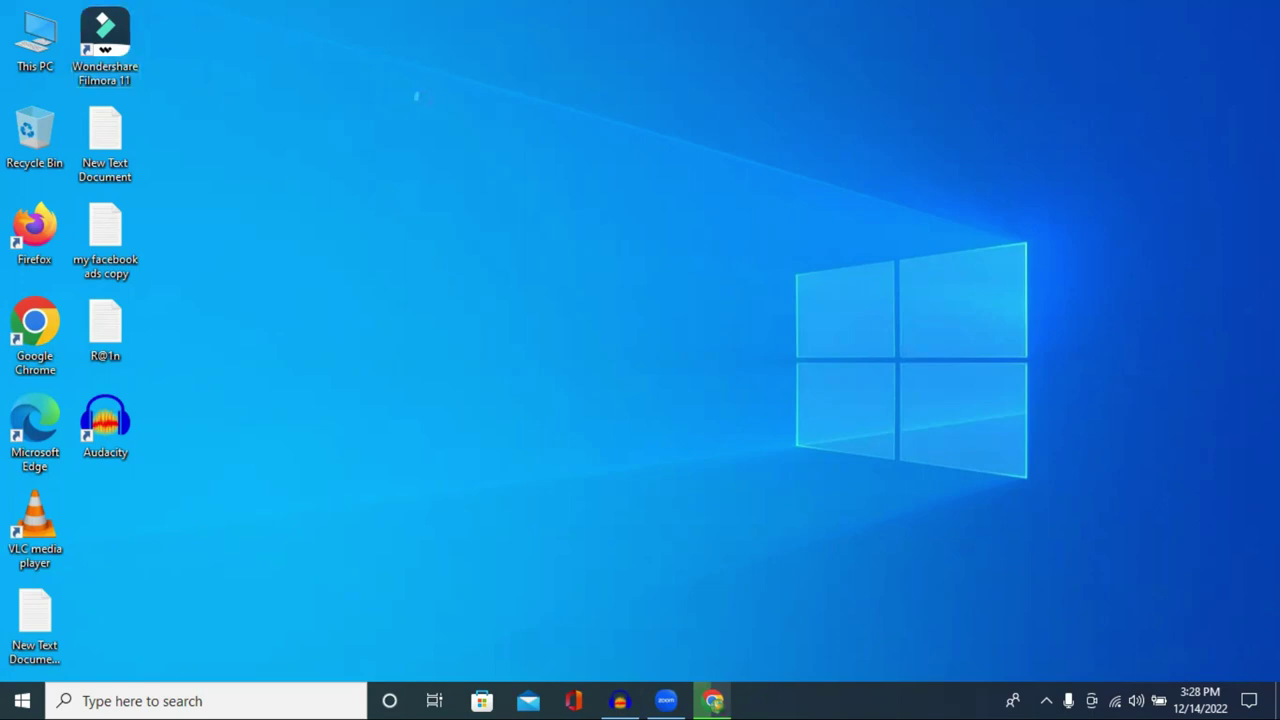
right_click(418, 96)
left_click(425, 100)
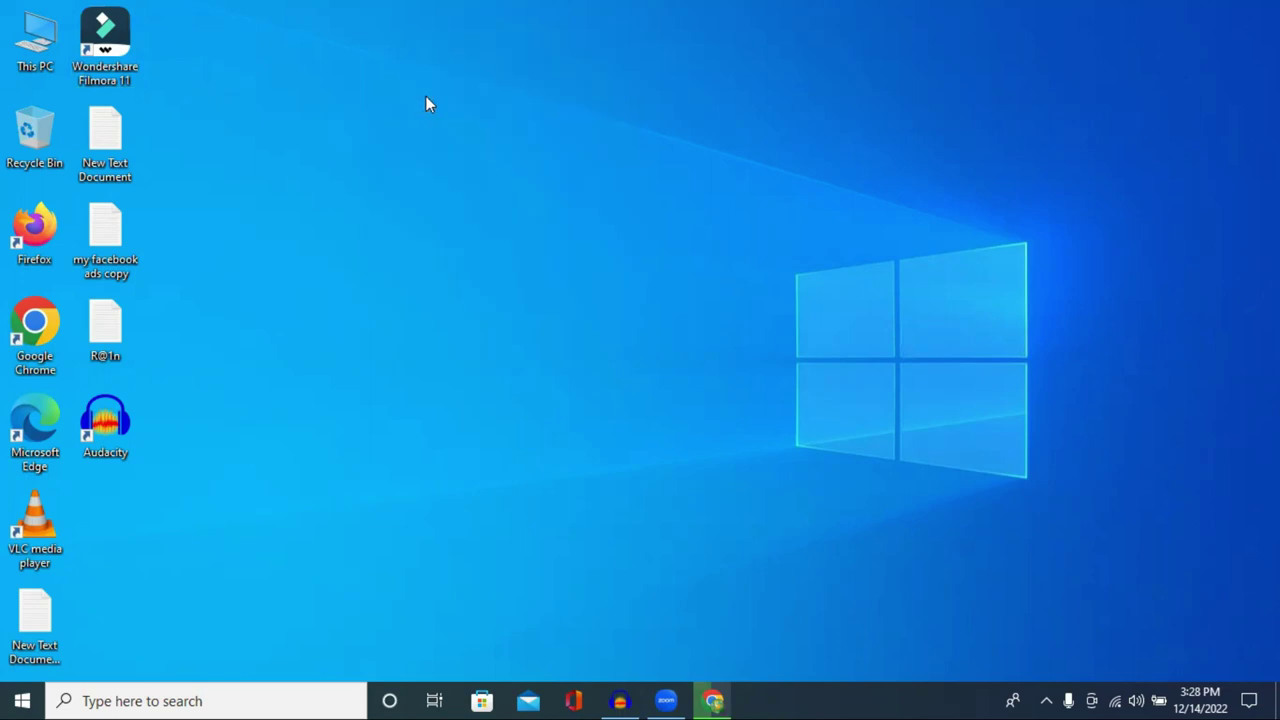
left_click(484, 155)
right_click(362, 109)
left_click(407, 165)
right_click(407, 163)
left_click(463, 217)
right_click(463, 217)
left_click(551, 276)
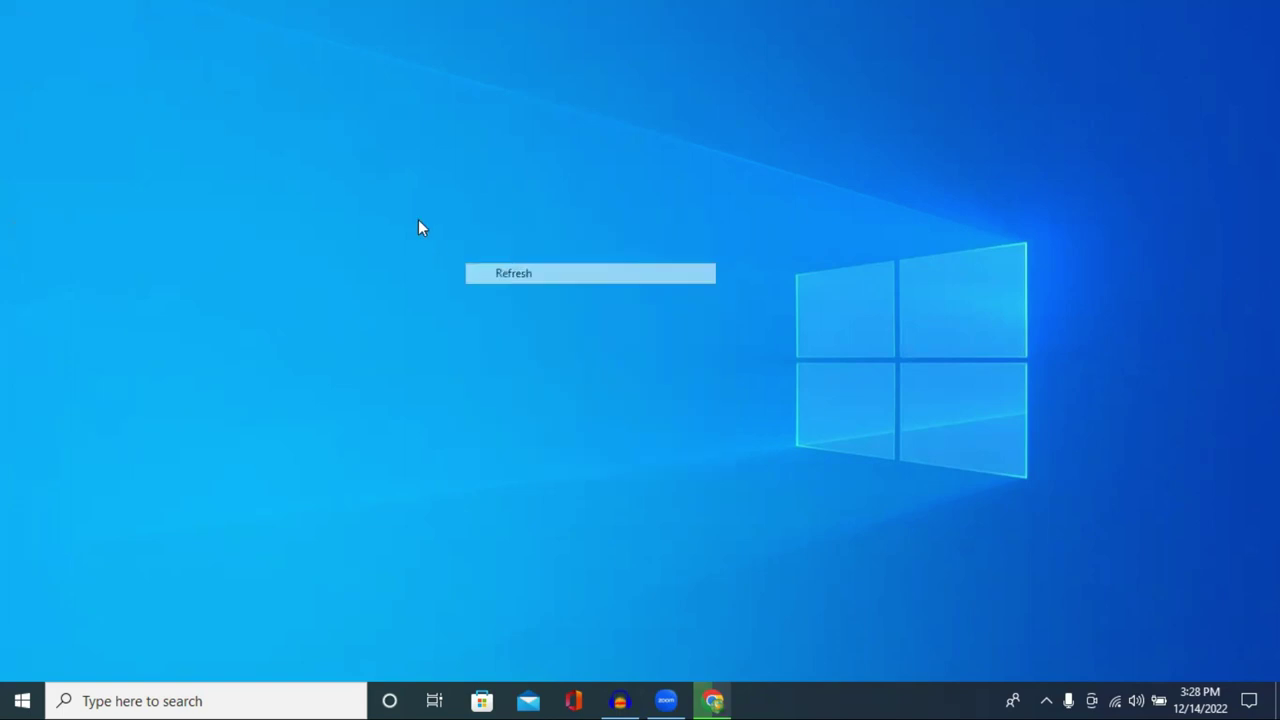
right_click(418, 220)
left_click(470, 275)
right_click(349, 176)
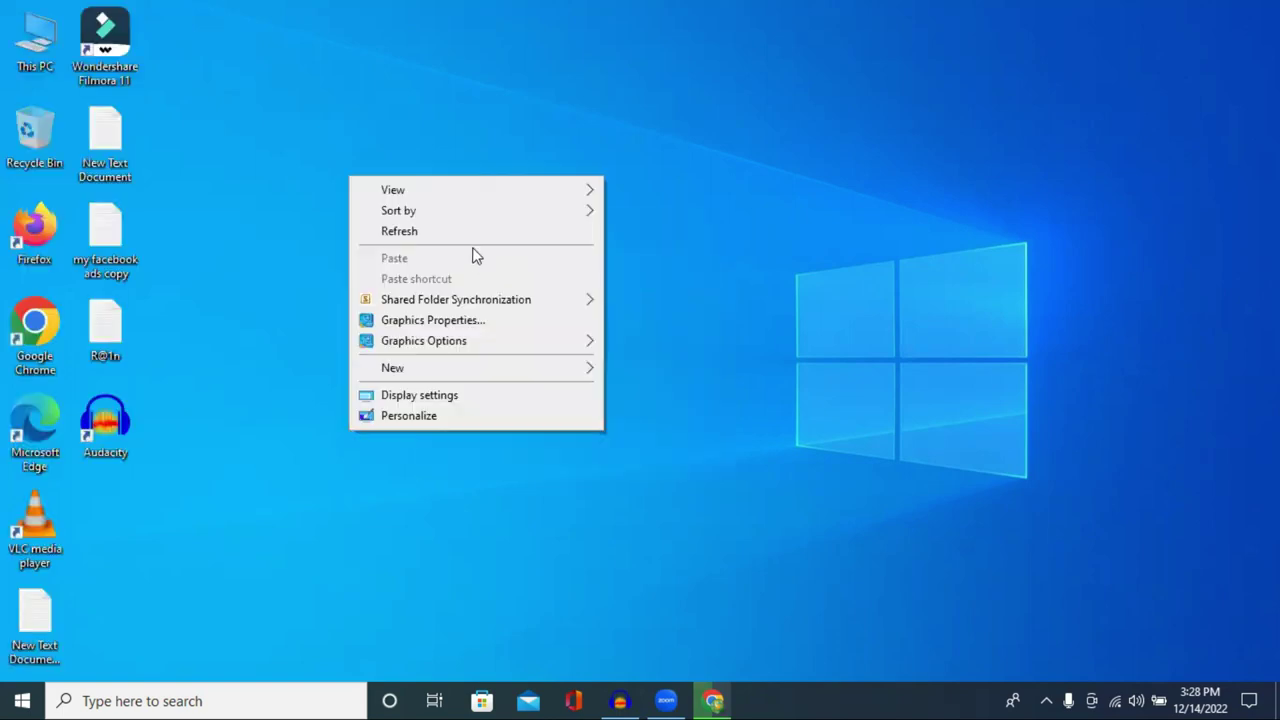
left_click(437, 232)
right_click(410, 214)
left_click(465, 270)
right_click(389, 155)
left_click(471, 214)
right_click(378, 157)
left_click(470, 212)
right_click(406, 143)
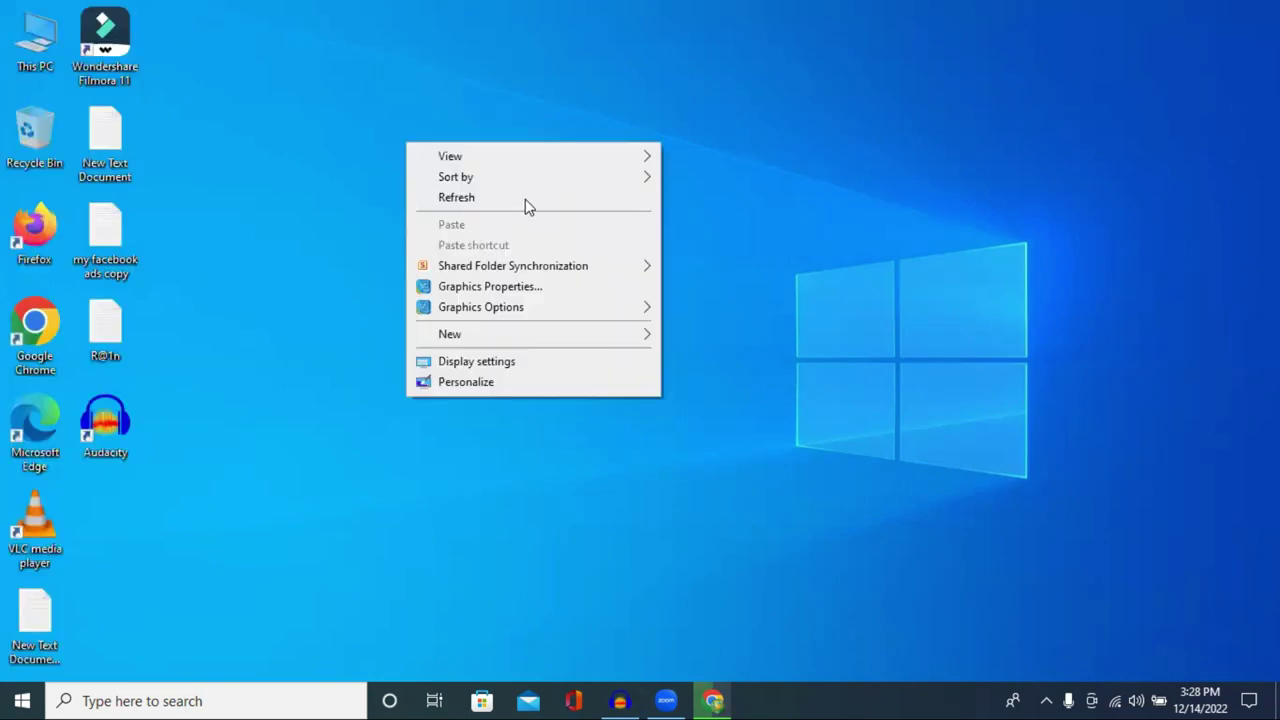
left_click(528, 205)
right_click(424, 133)
left_click(537, 187)
right_click(355, 118)
left_click(454, 178)
right_click(357, 121)
left_click(450, 180)
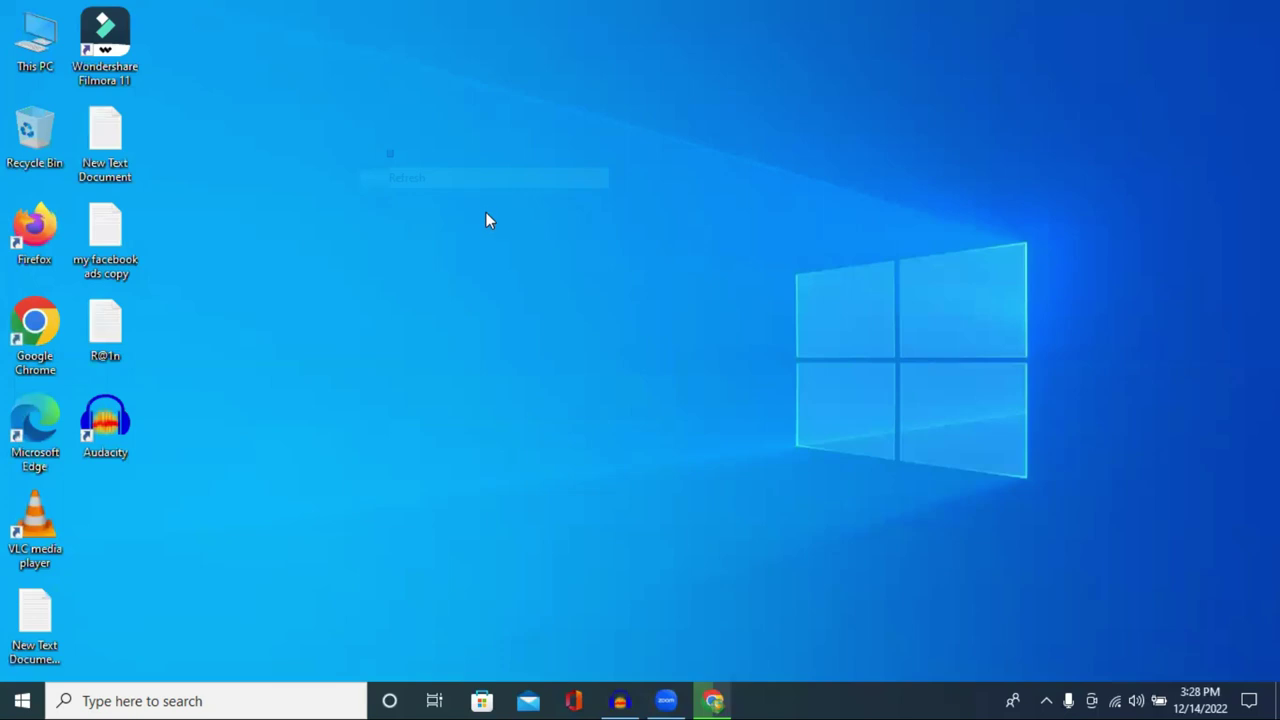
right_click(384, 152)
left_click(451, 209)
right_click(378, 156)
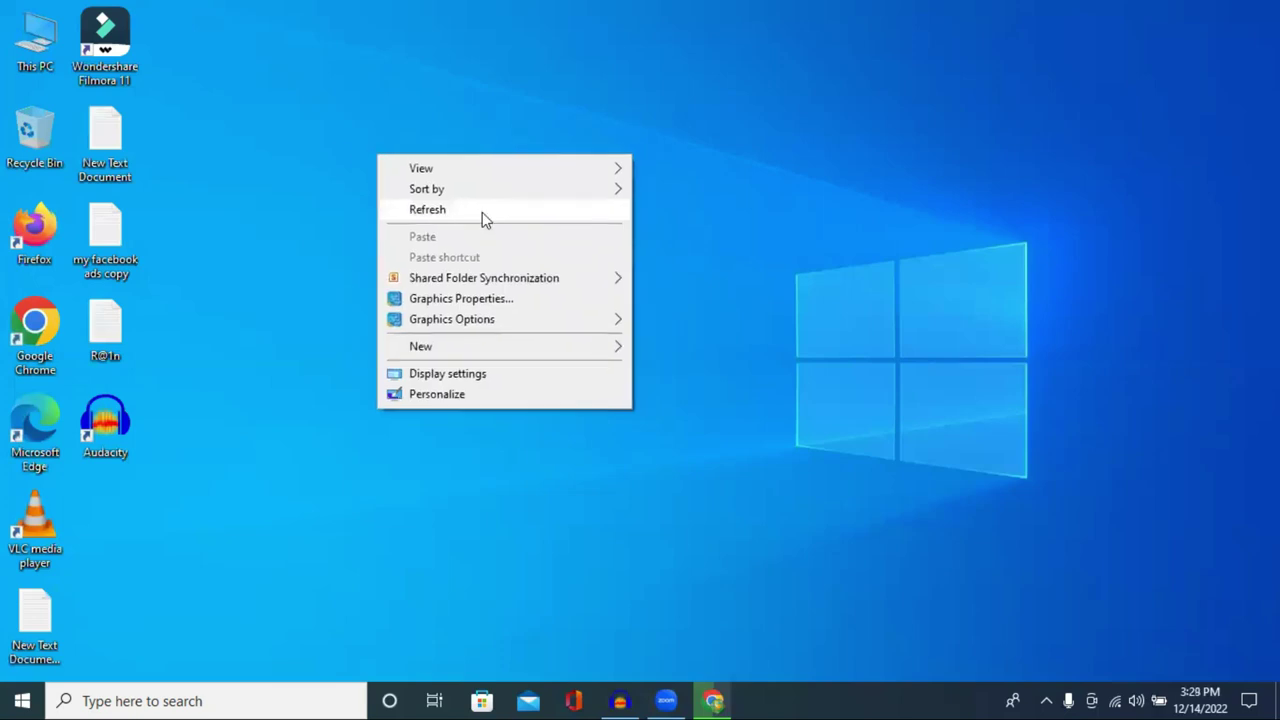
left_click(428, 212)
right_click(337, 152)
left_click(367, 212)
right_click(294, 164)
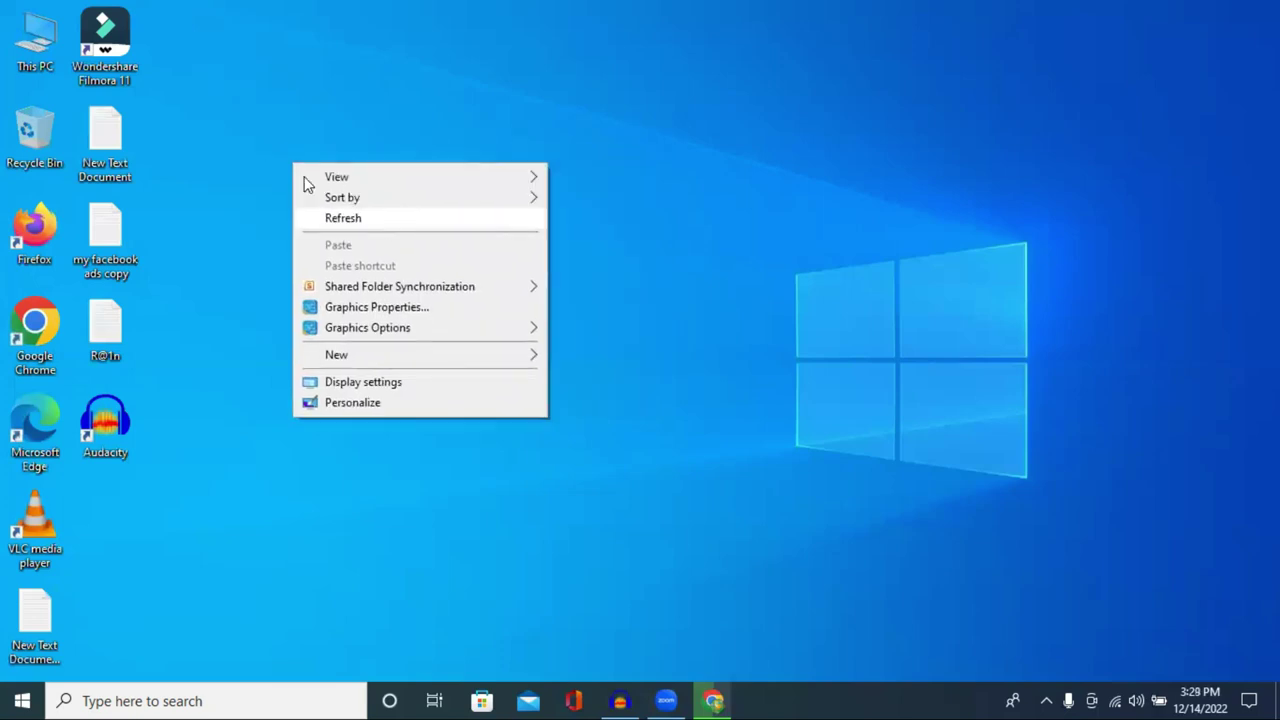
left_click(343, 217)
right_click(266, 143)
left_click(345, 197)
right_click(297, 163)
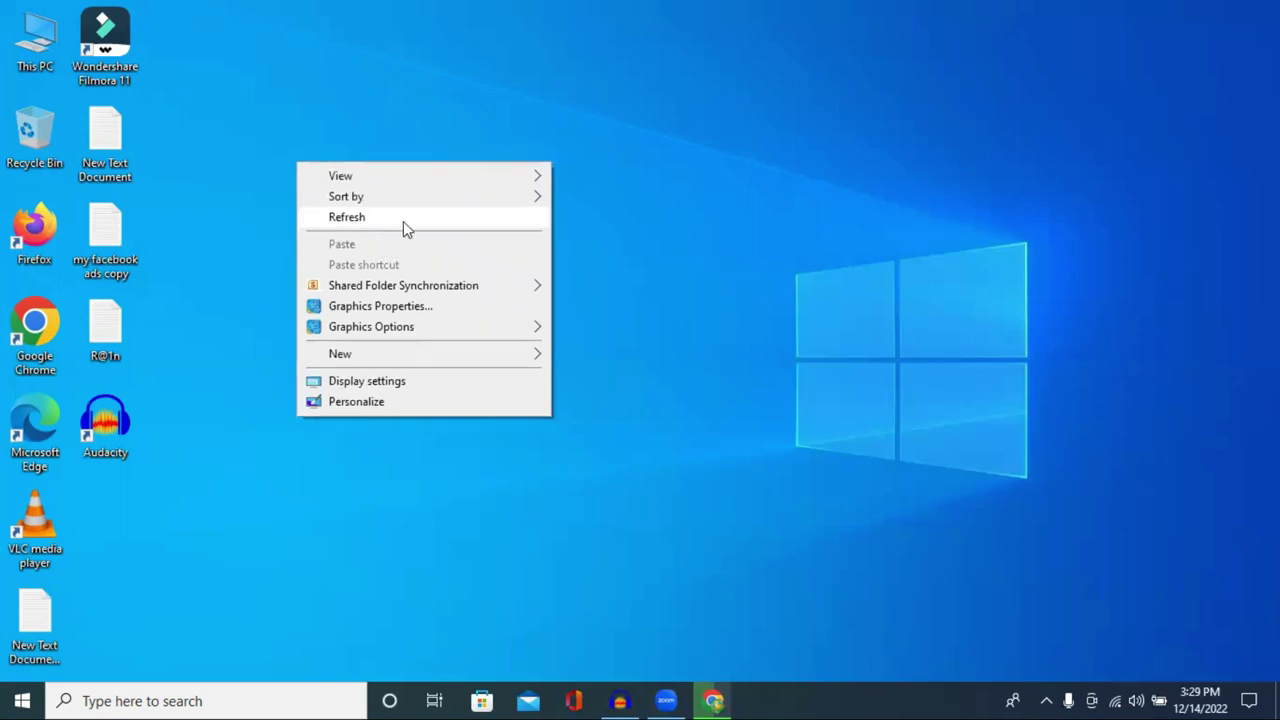
left_click(405, 220)
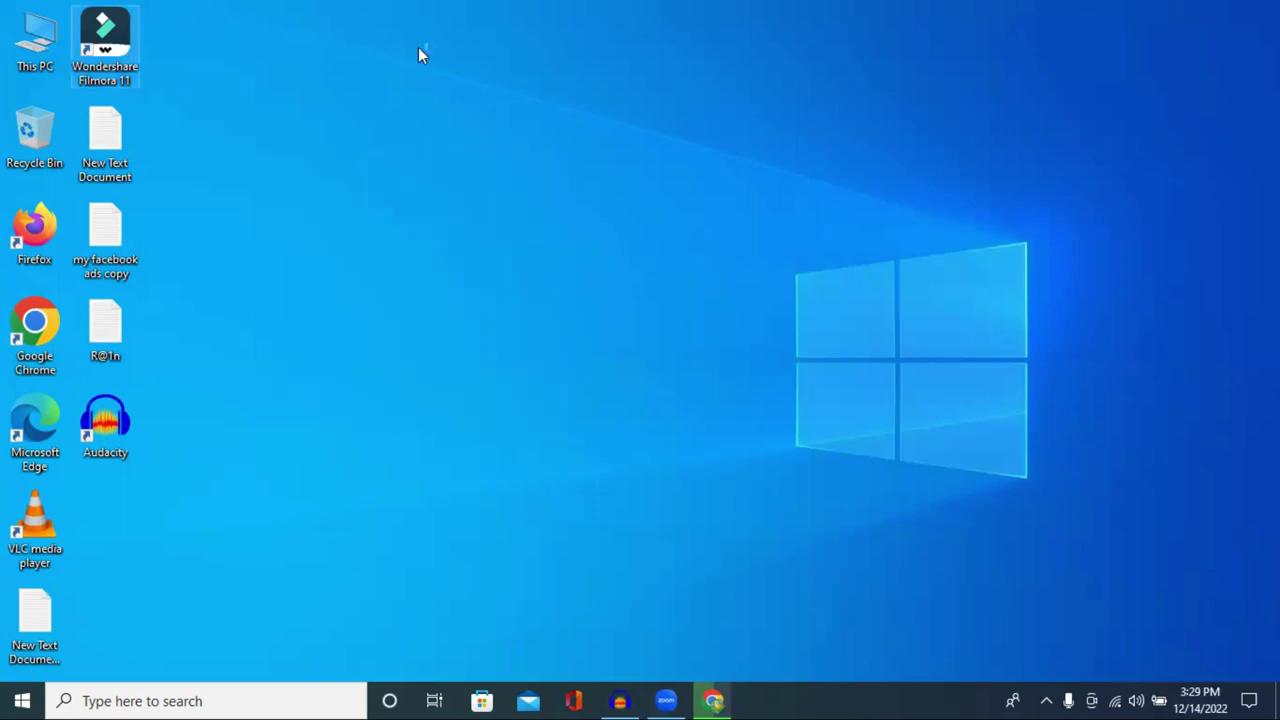
right_click(478, 100)
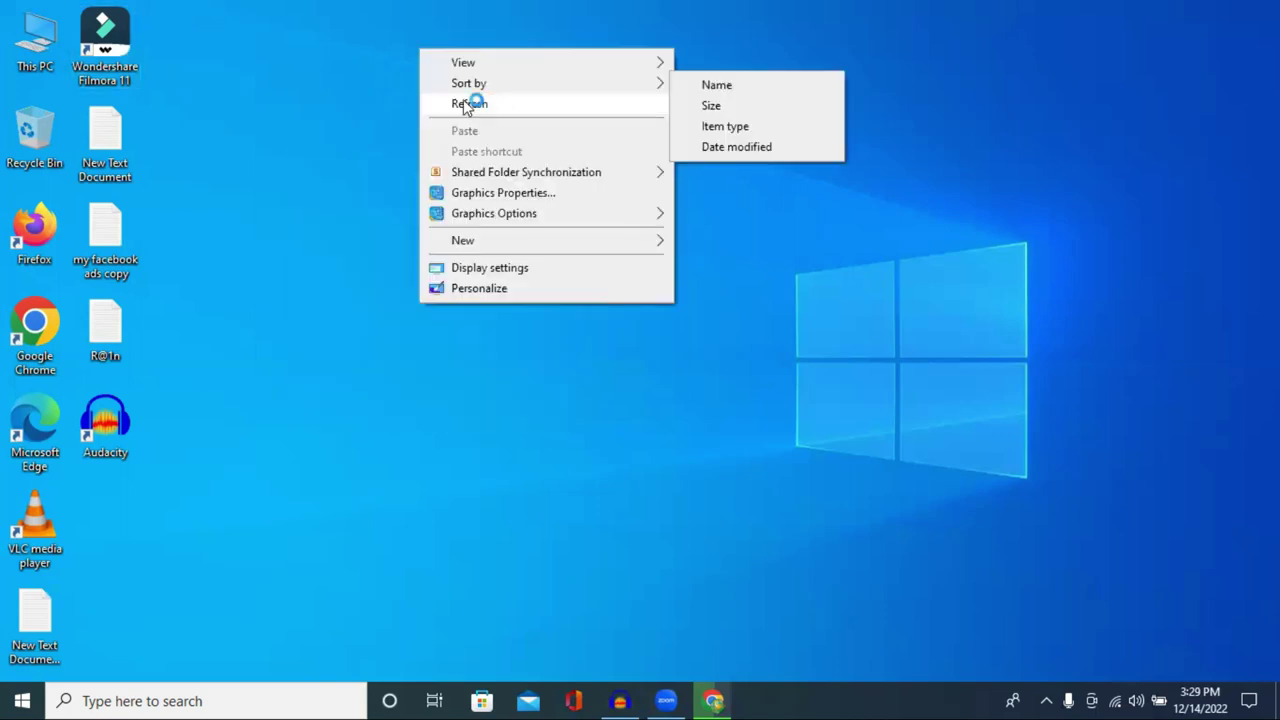
left_click(545, 150)
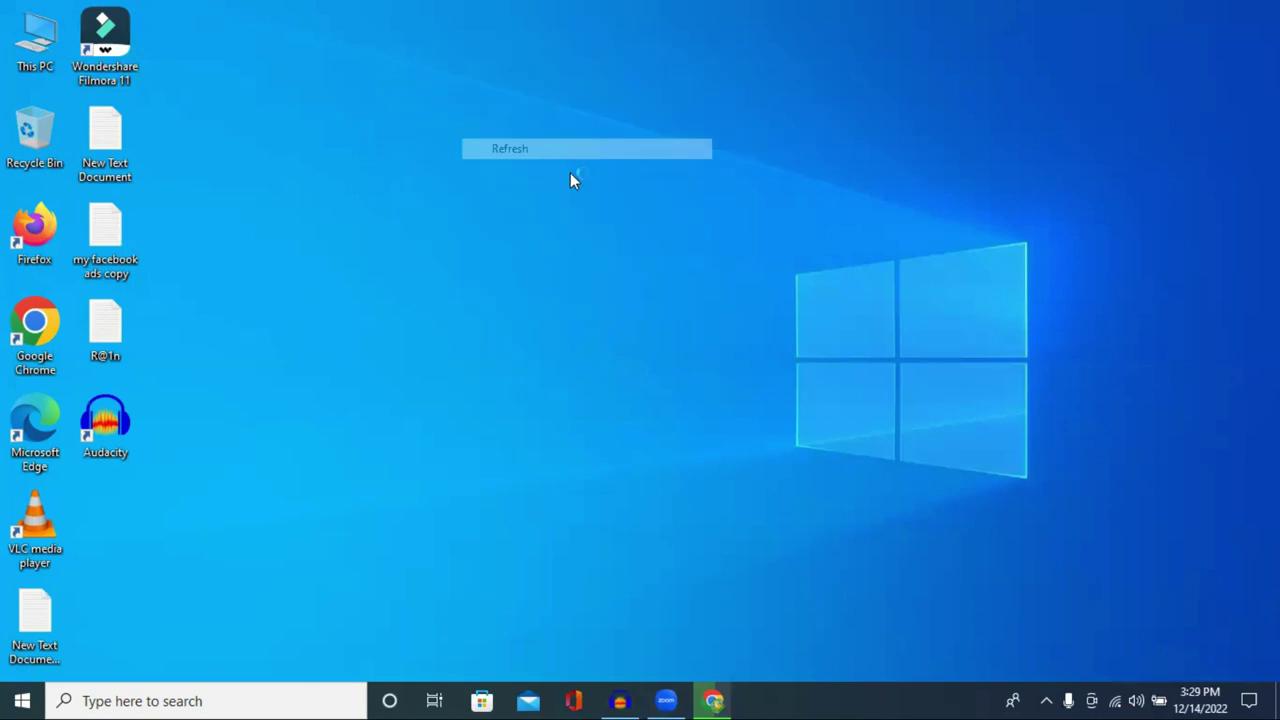
right_click(310, 86)
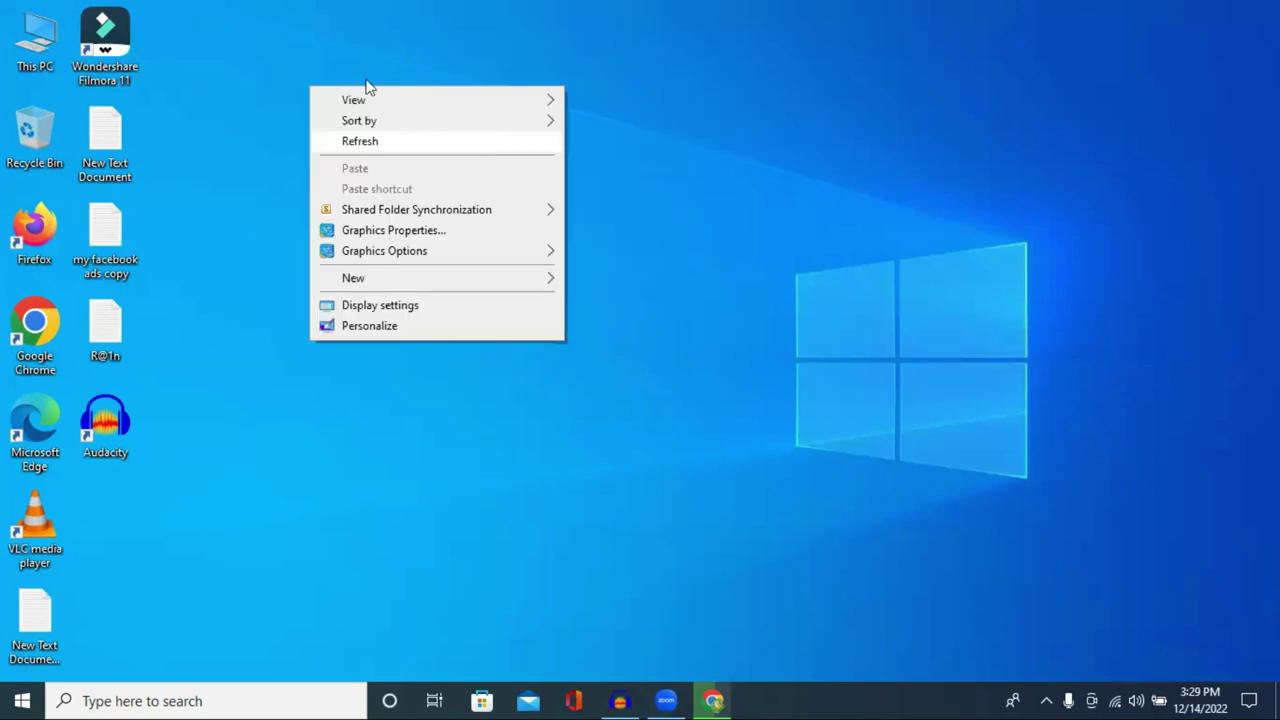
left_click(466, 144)
right_click(368, 80)
left_click(397, 138)
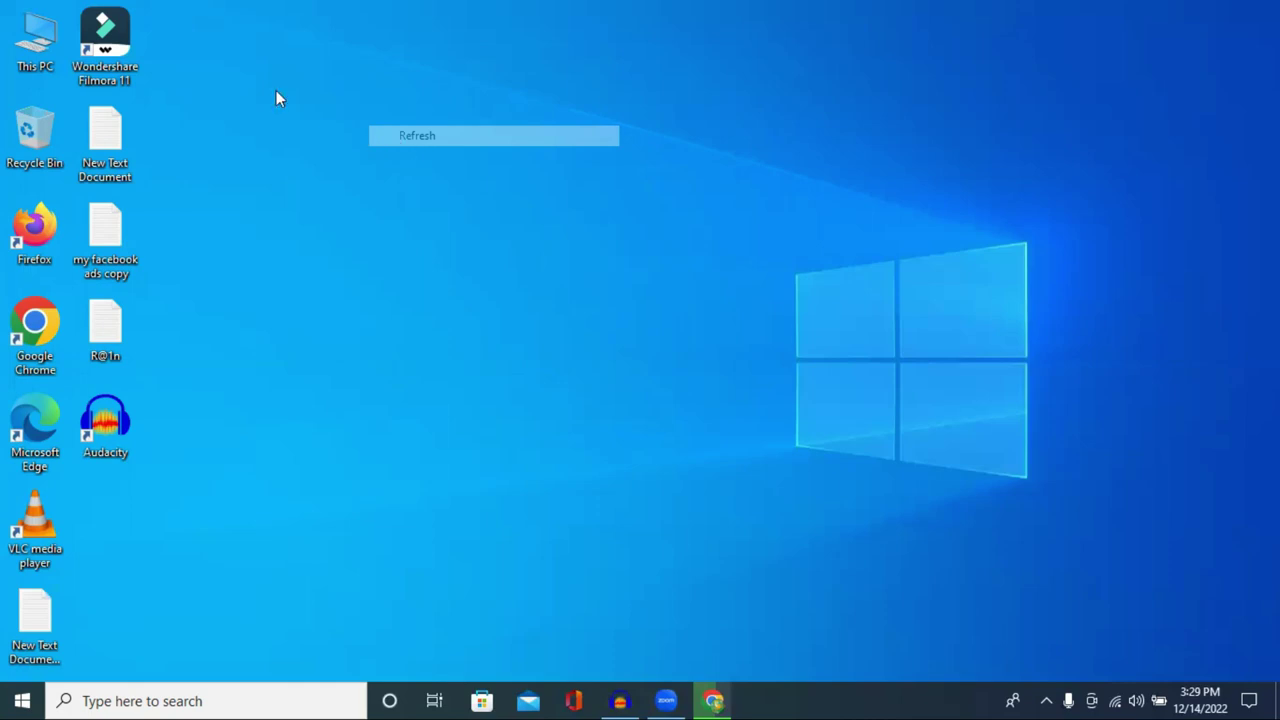
right_click(328, 88)
left_click(388, 140)
right_click(279, 91)
left_click(377, 142)
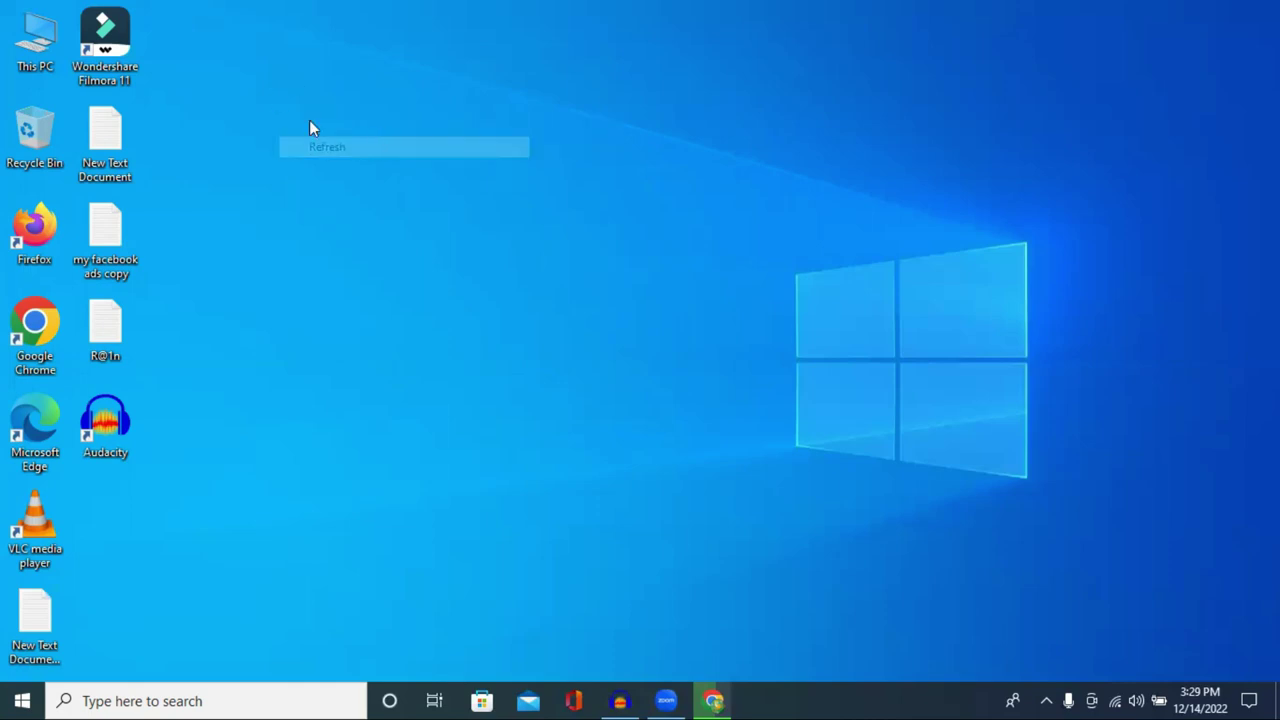
right_click(295, 78)
left_click(405, 133)
right_click(312, 122)
left_click(368, 177)
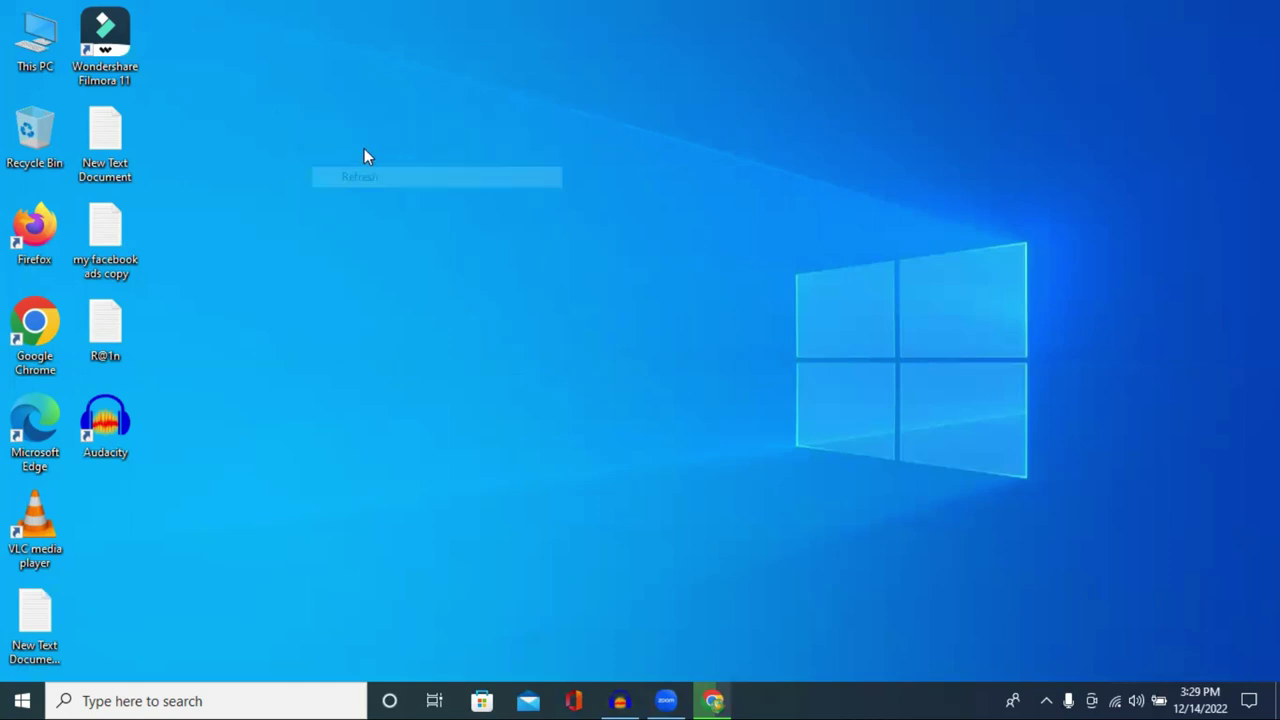
right_click(262, 101)
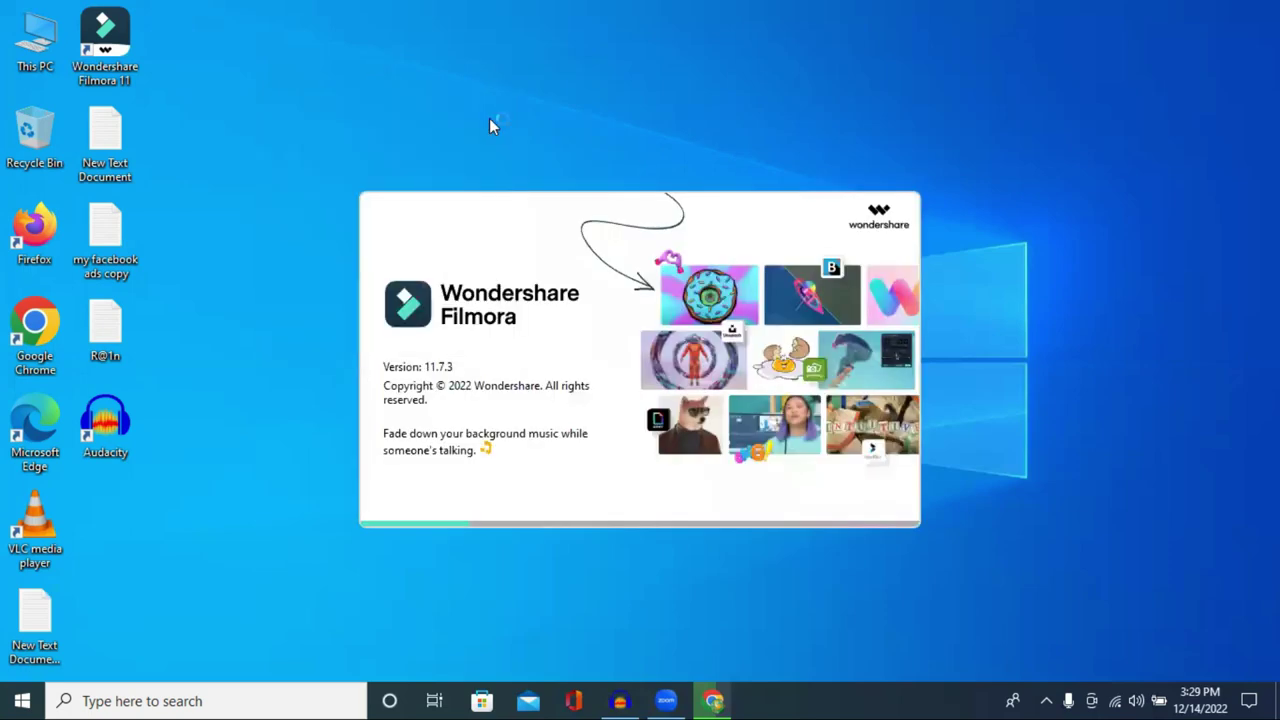
right_click(376, 59)
left_click(540, 112)
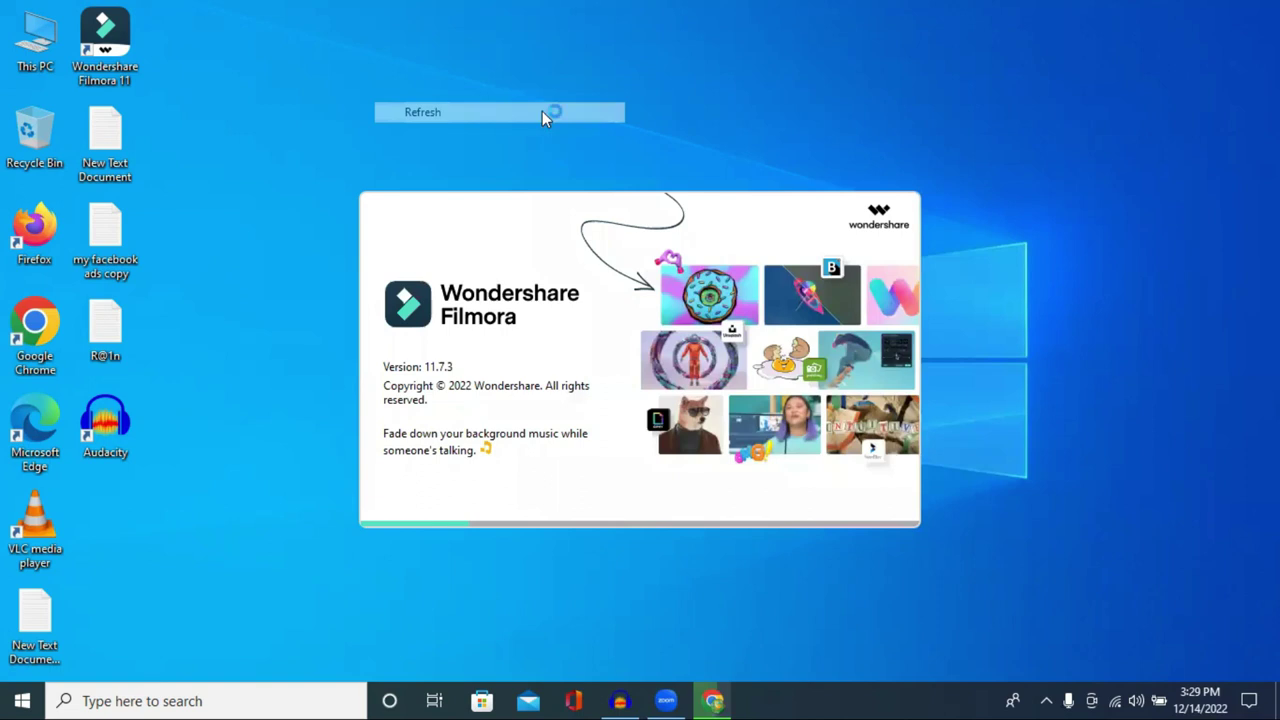
right_click(374, 55)
right_click(441, 50)
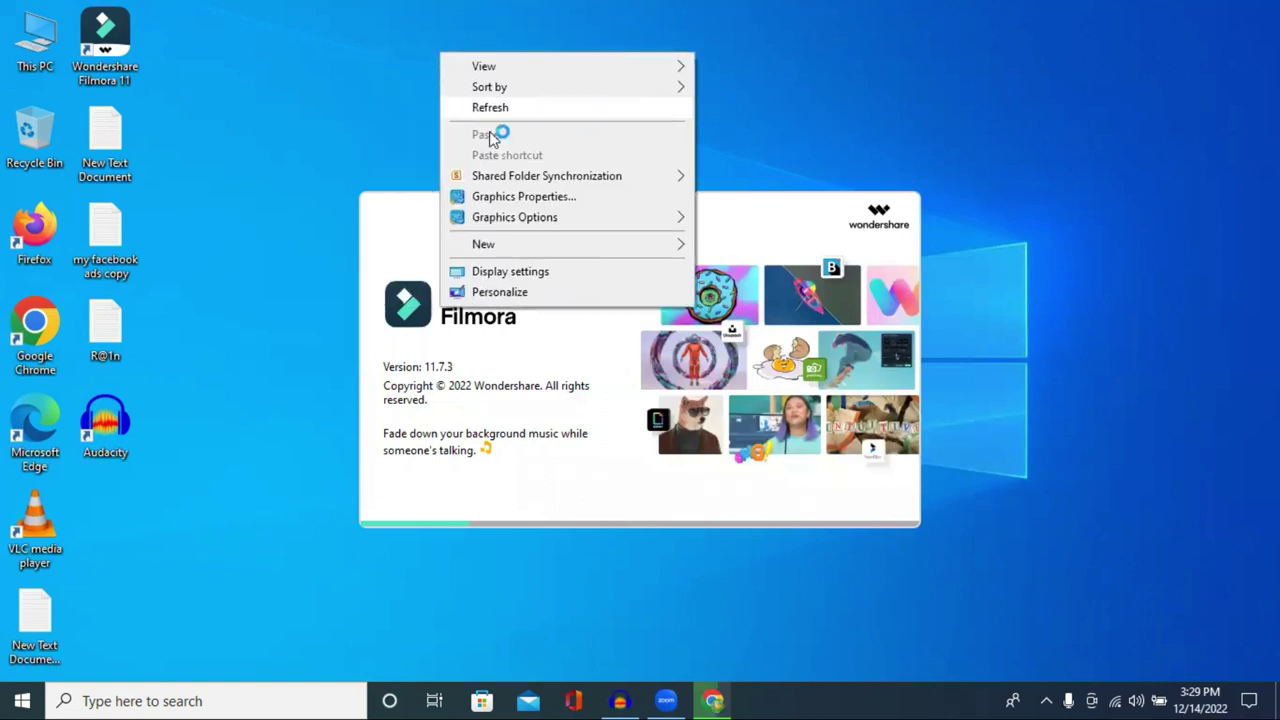
right_click(401, 78)
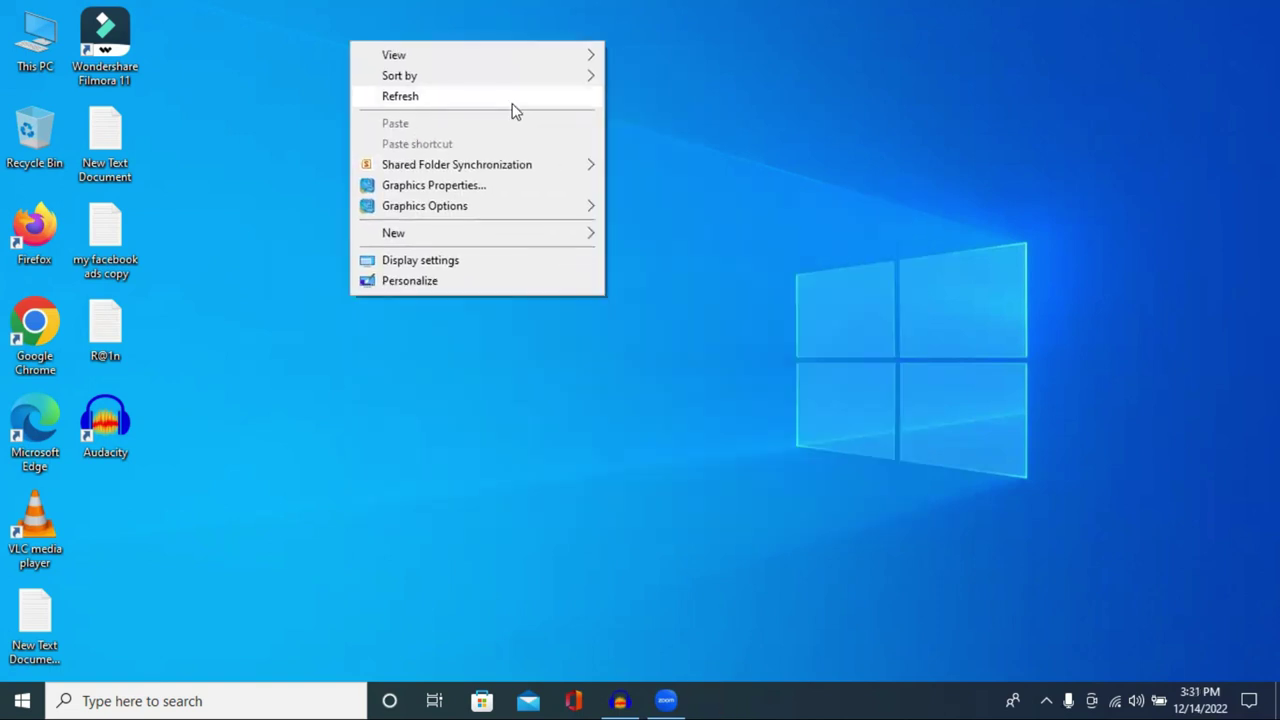
left_click(512, 104)
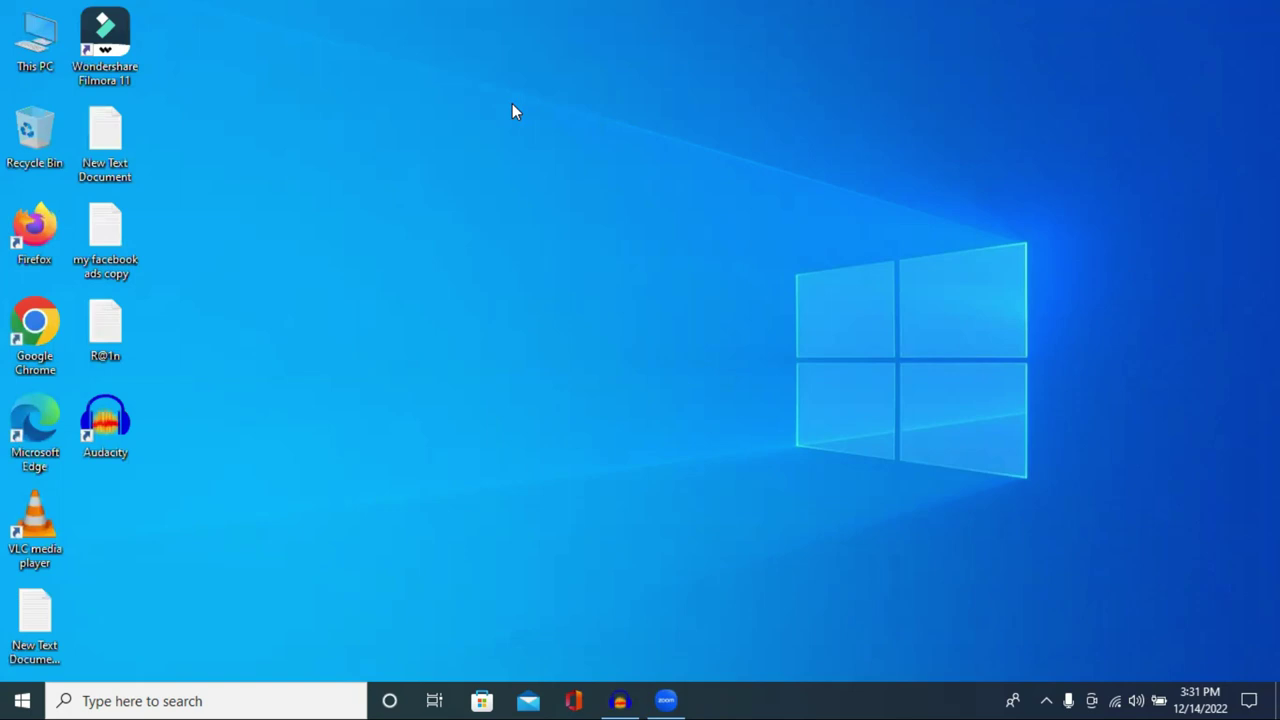
right_click(512, 112)
left_click(560, 160)
right_click(501, 132)
left_click(578, 196)
right_click(514, 166)
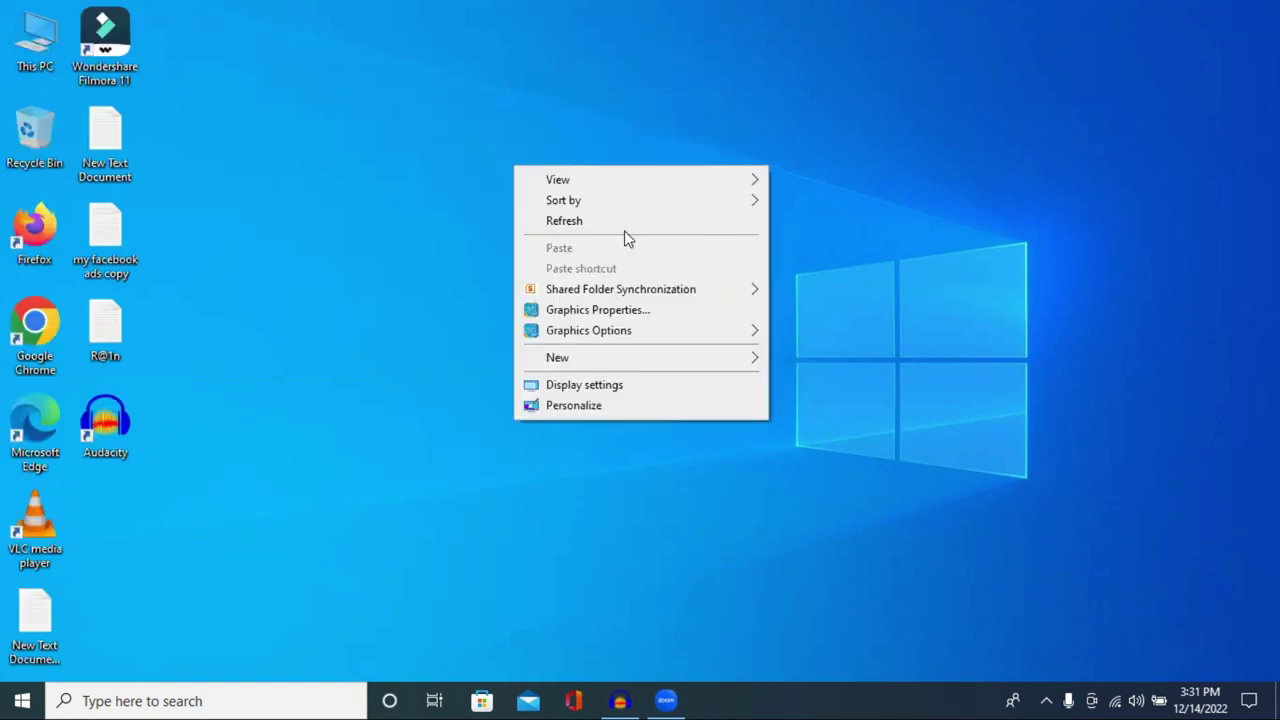
right_click(447, 104)
right_click(465, 131)
left_click(531, 188)
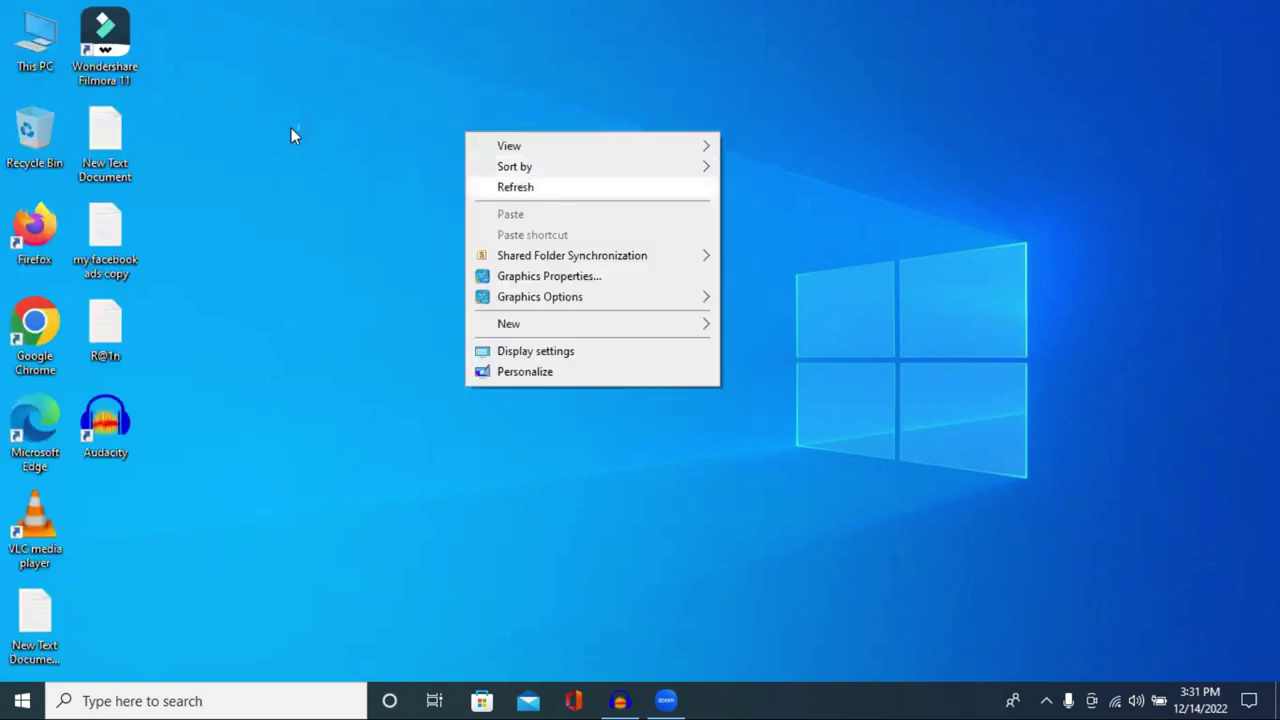
right_click(403, 79)
left_click(481, 133)
right_click(480, 134)
left_click(553, 188)
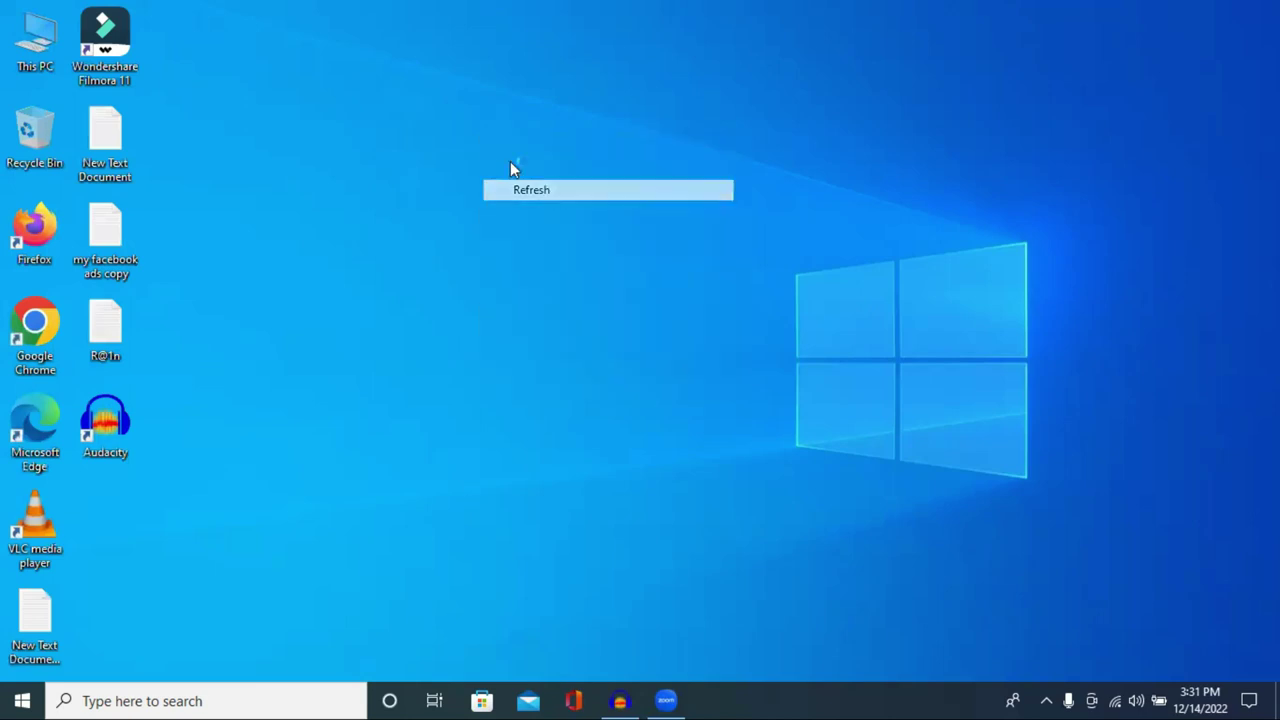
right_click(473, 137)
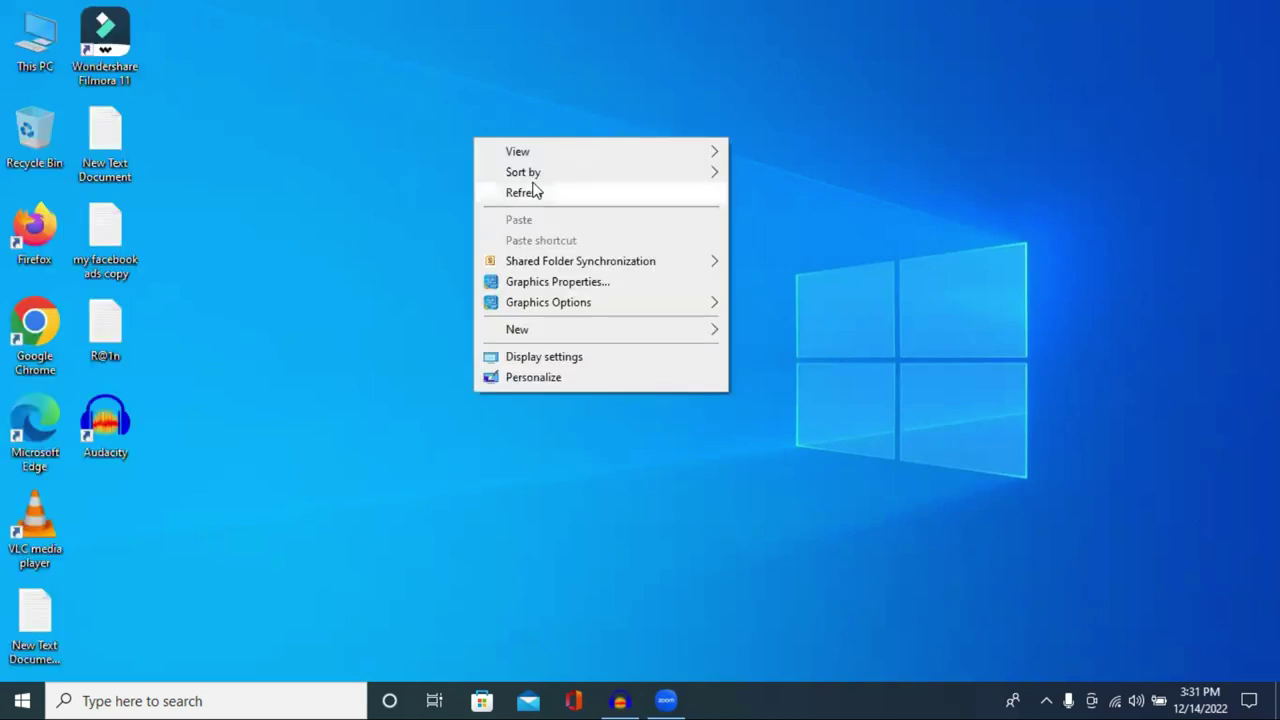
left_click(531, 190)
right_click(533, 184)
left_click(624, 240)
right_click(621, 233)
left_click(718, 288)
right_click(510, 157)
left_click(604, 210)
right_click(586, 191)
left_click(682, 247)
right_click(683, 246)
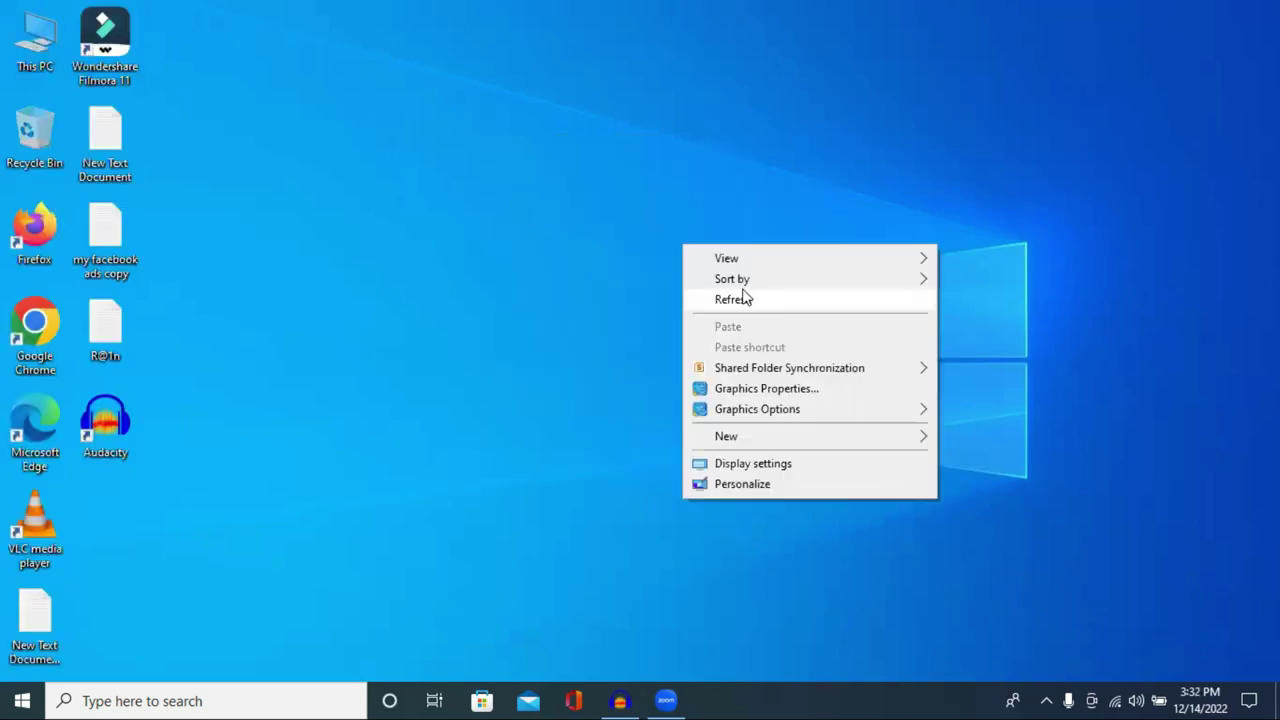
left_click(740, 295)
- Open Wondershare Filmora 11 and import all of today's files from the Downloads folder, including the Sappheiros music video, into the project media
left_click(128, 50)
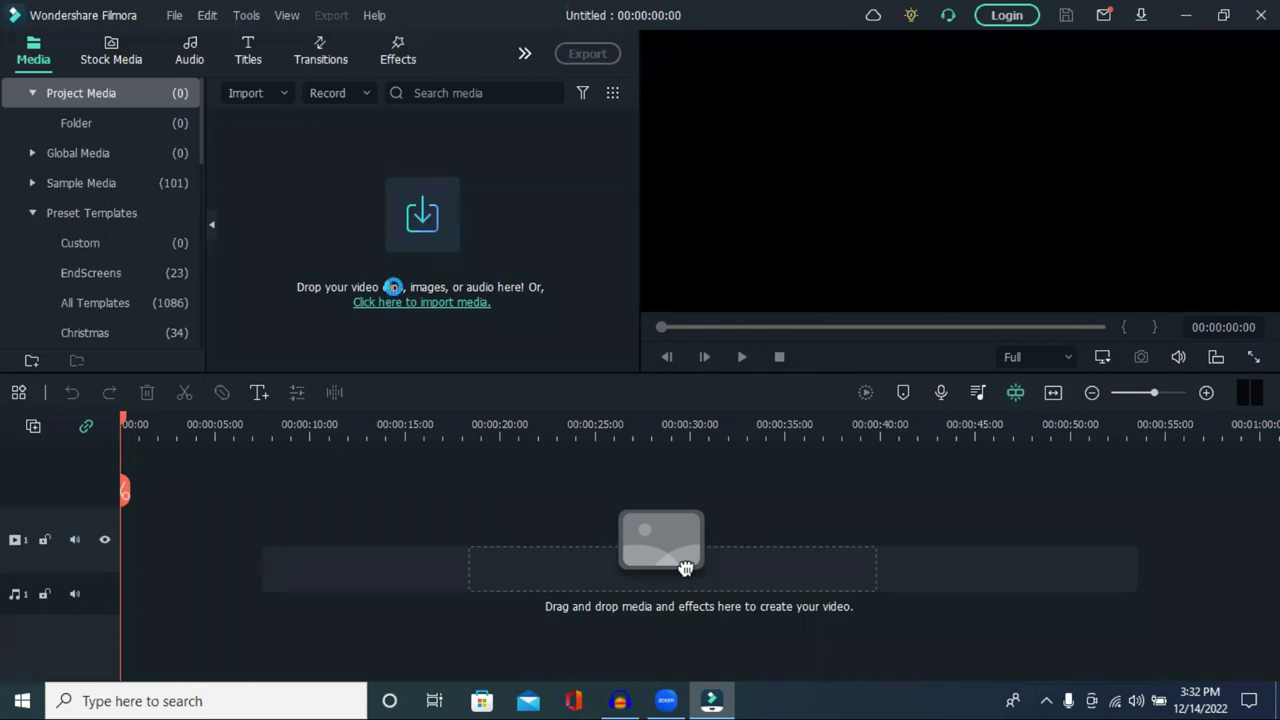
left_click(422, 215)
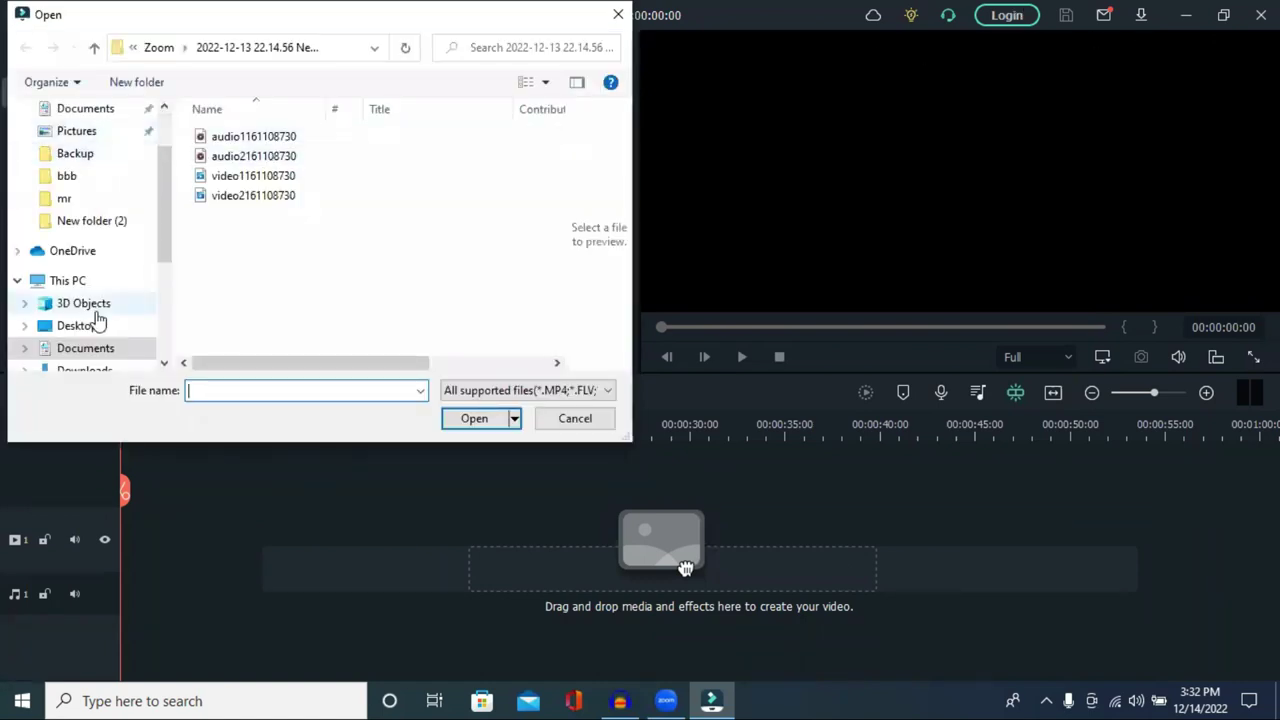
scroll(110, 300, "down", 1)
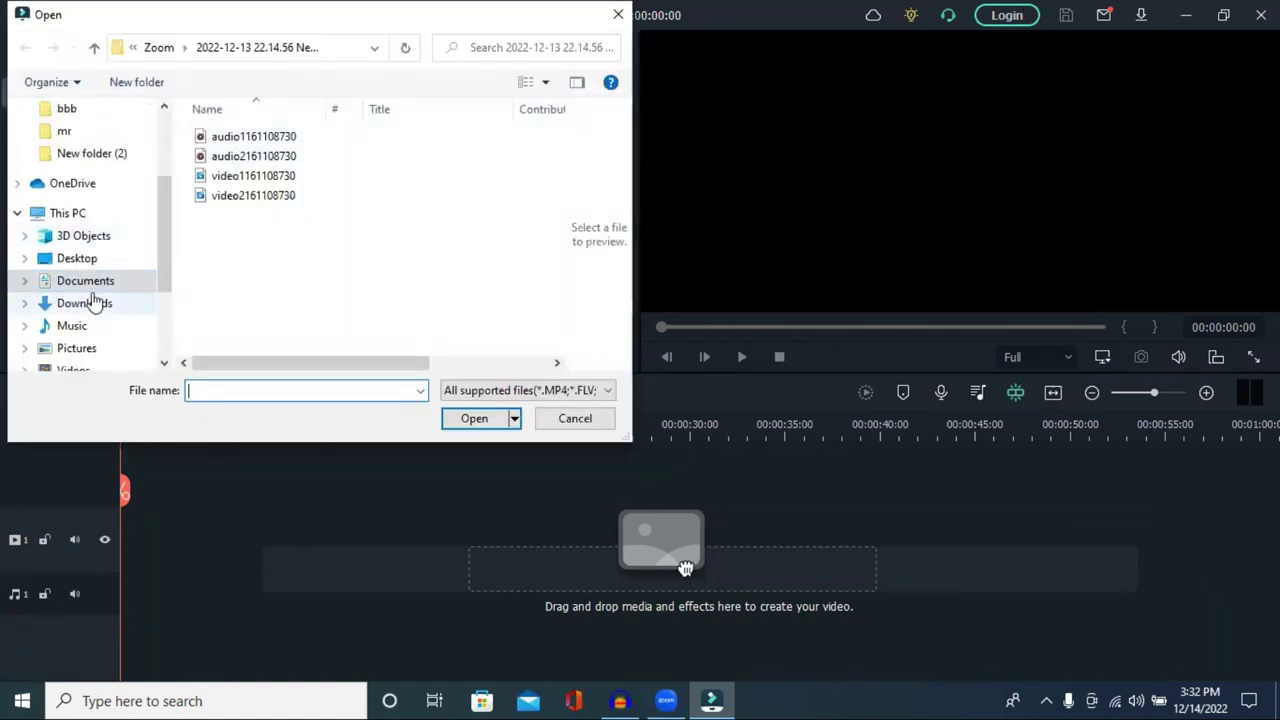
left_click(92, 302)
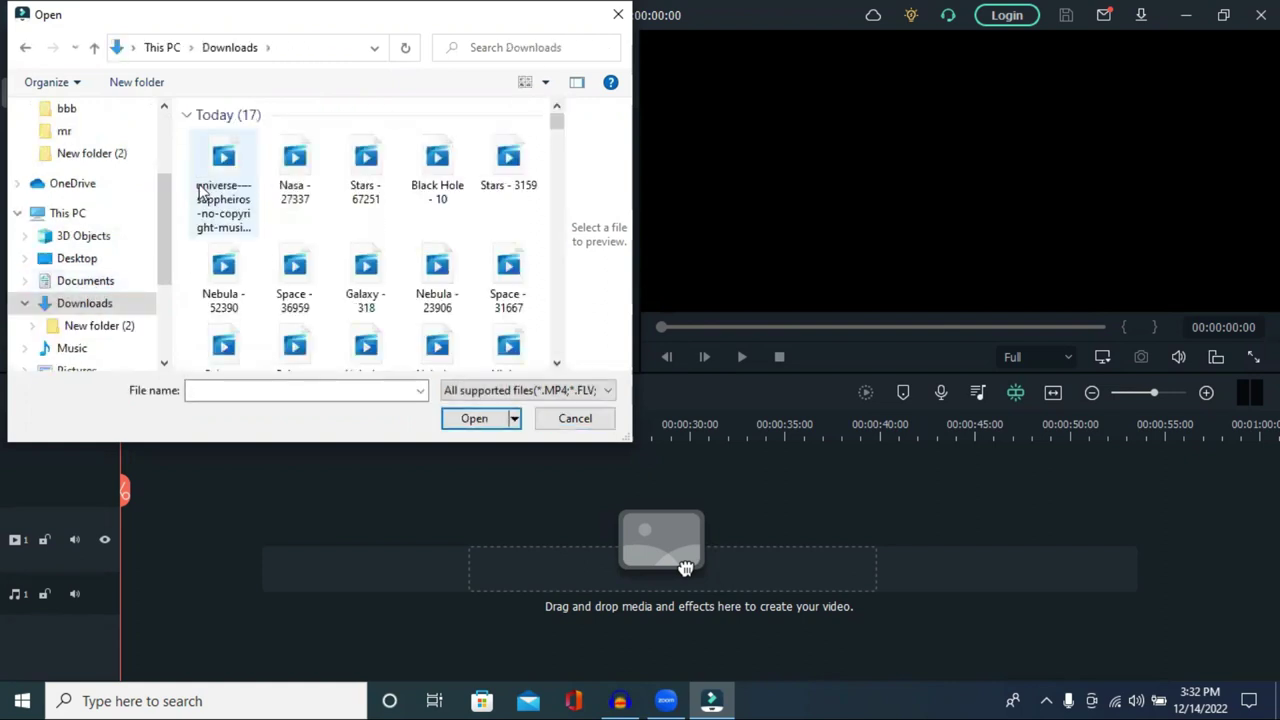
left_click_drag(189, 157, 518, 326)
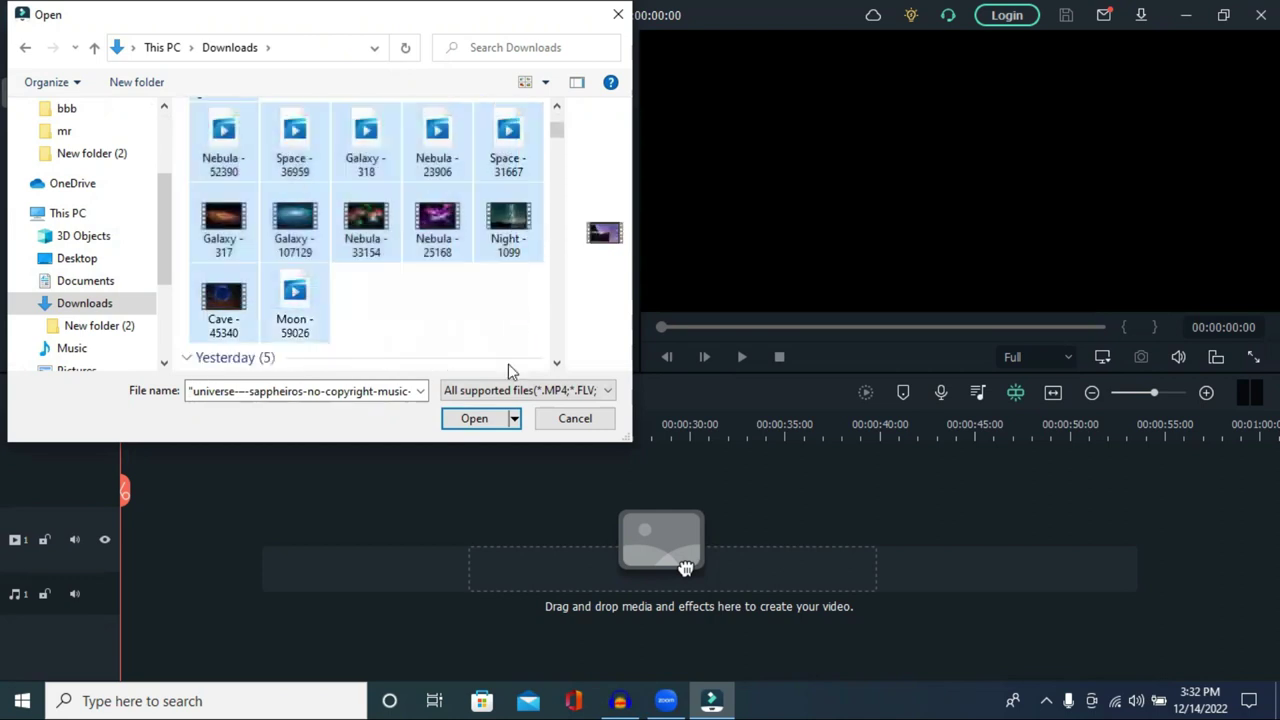
left_click(474, 419)
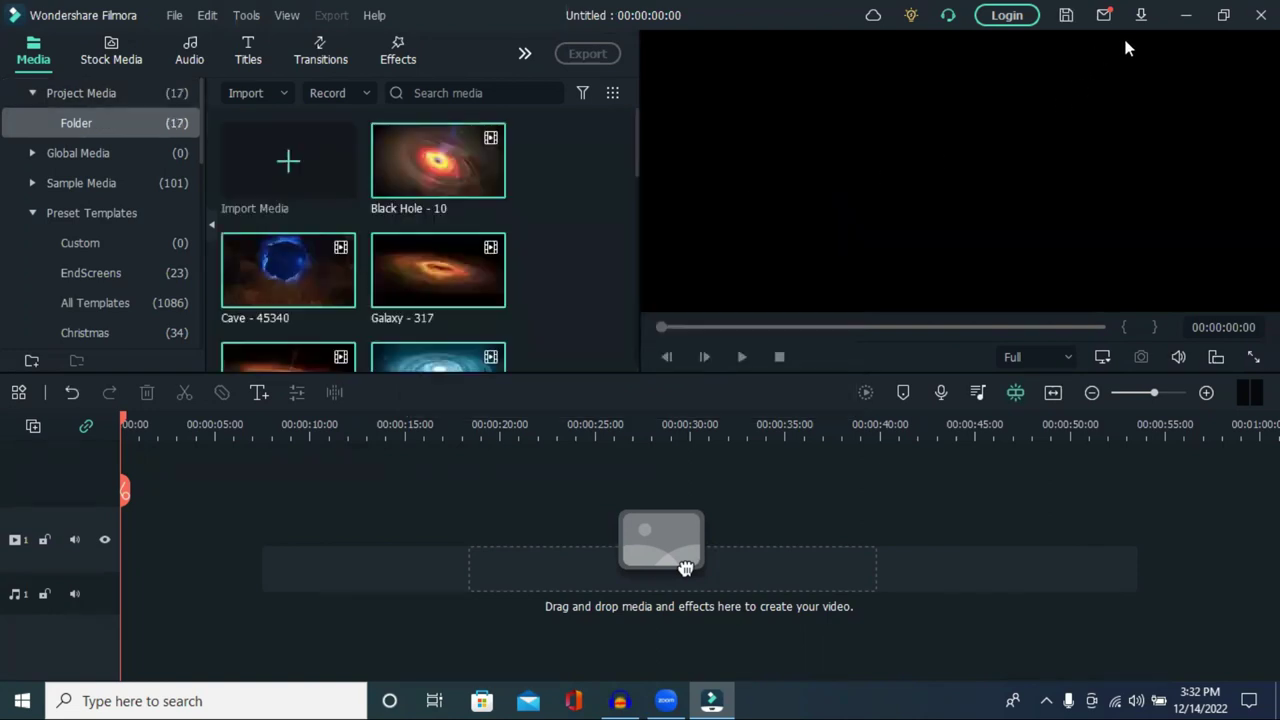
- Restore the Filmora window to a smaller size, move it up on the desktop and make it taller
left_click(1223, 15)
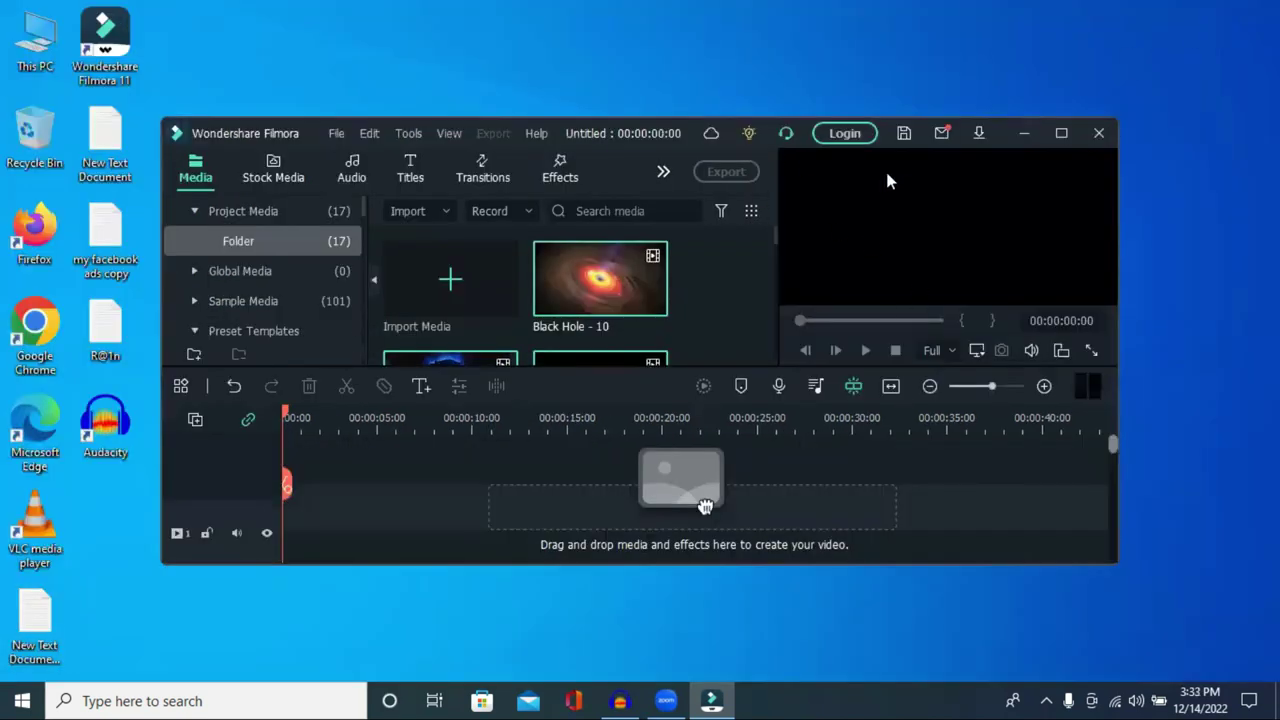
left_click_drag(1006, 140, 989, 39)
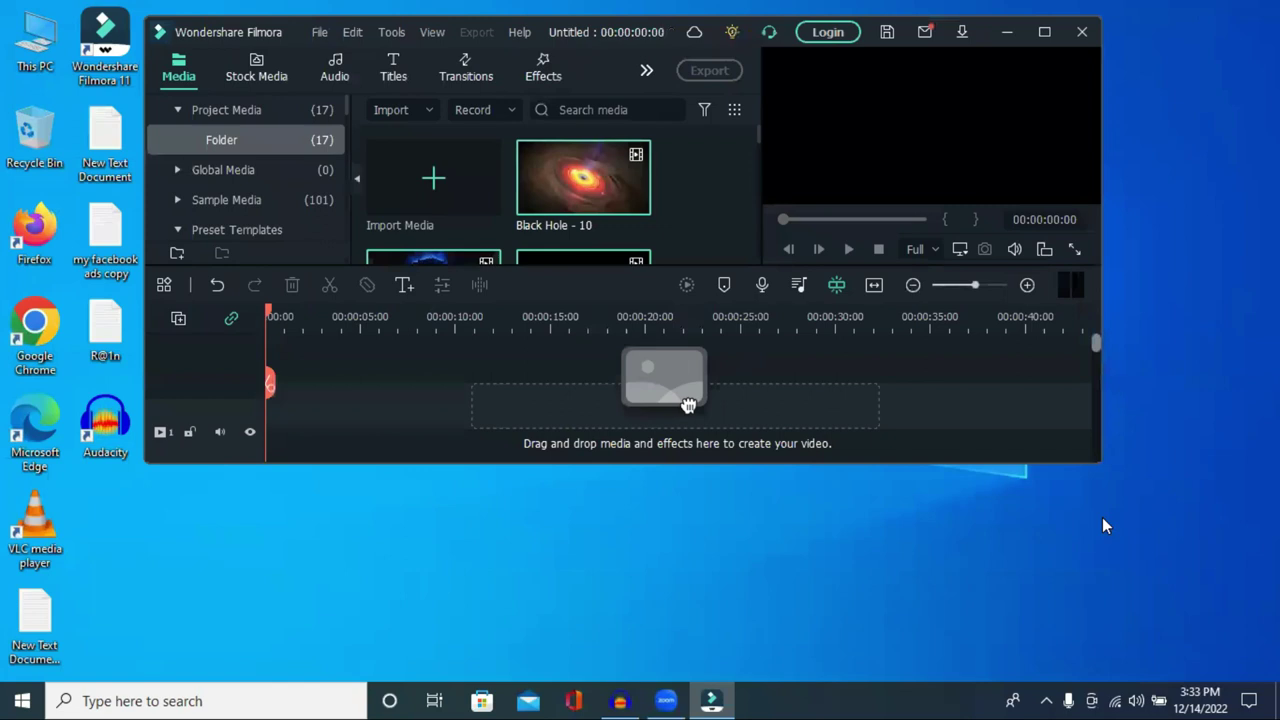
left_click_drag(671, 463, 671, 605)
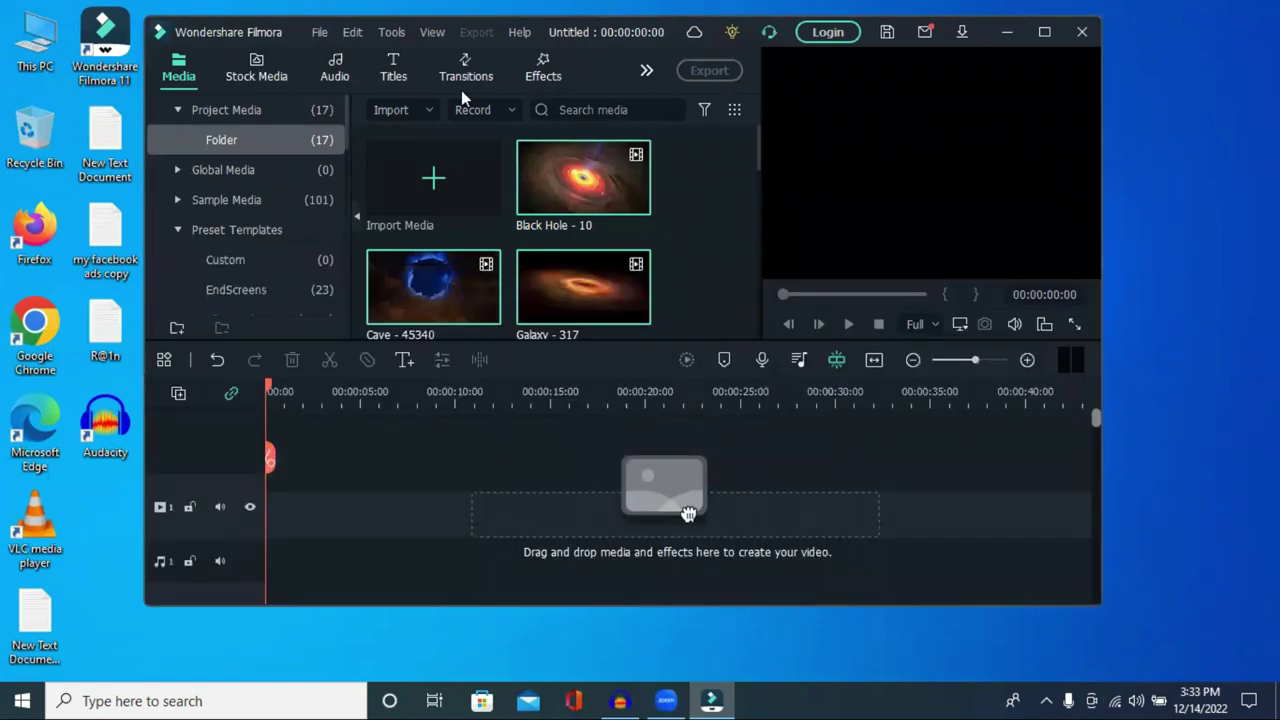
- Place all the imported media on the timeline together, keeping the project settings at 1920 x 1080 25fps
mouse_move(546, 215)
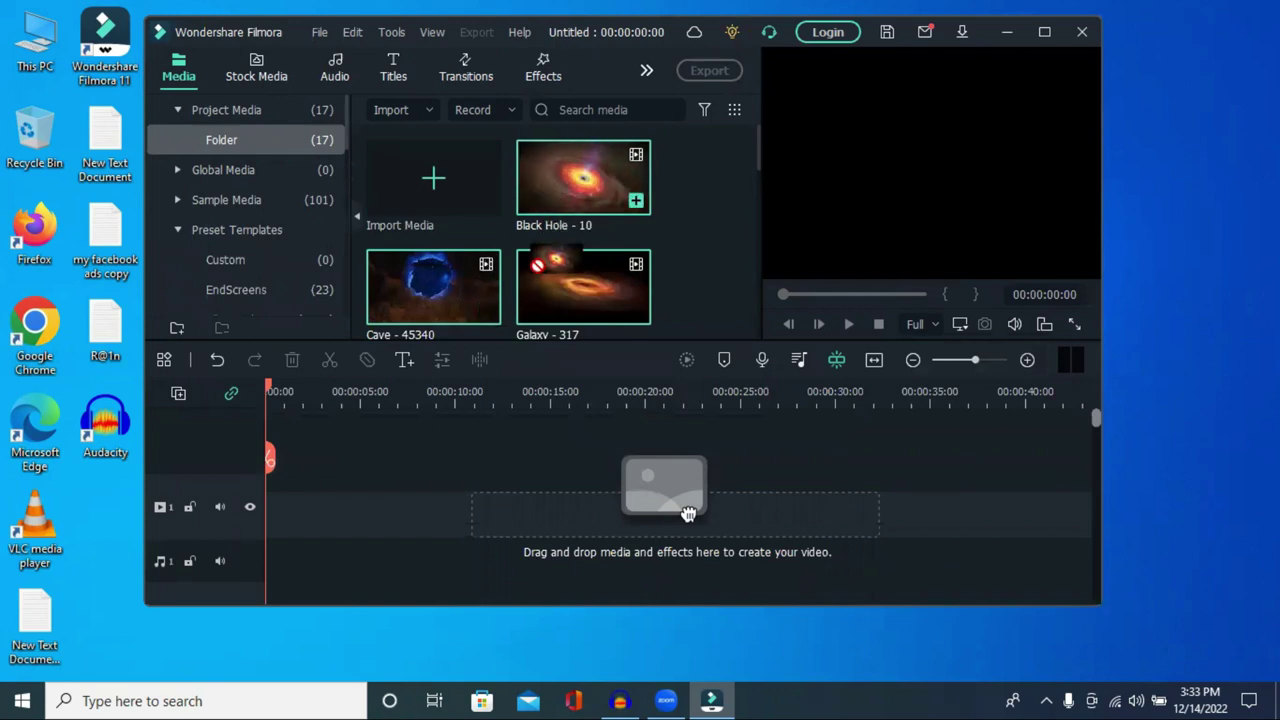
left_click_drag(440, 285, 352, 432)
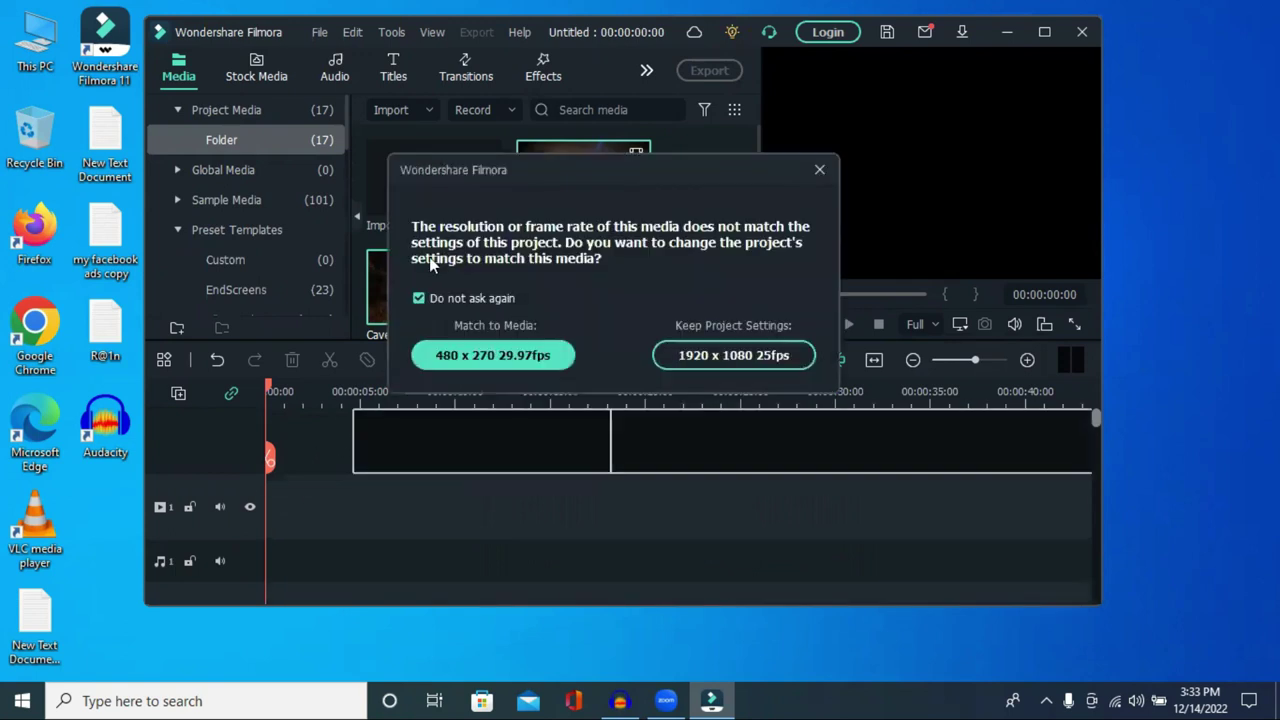
left_click(692, 355)
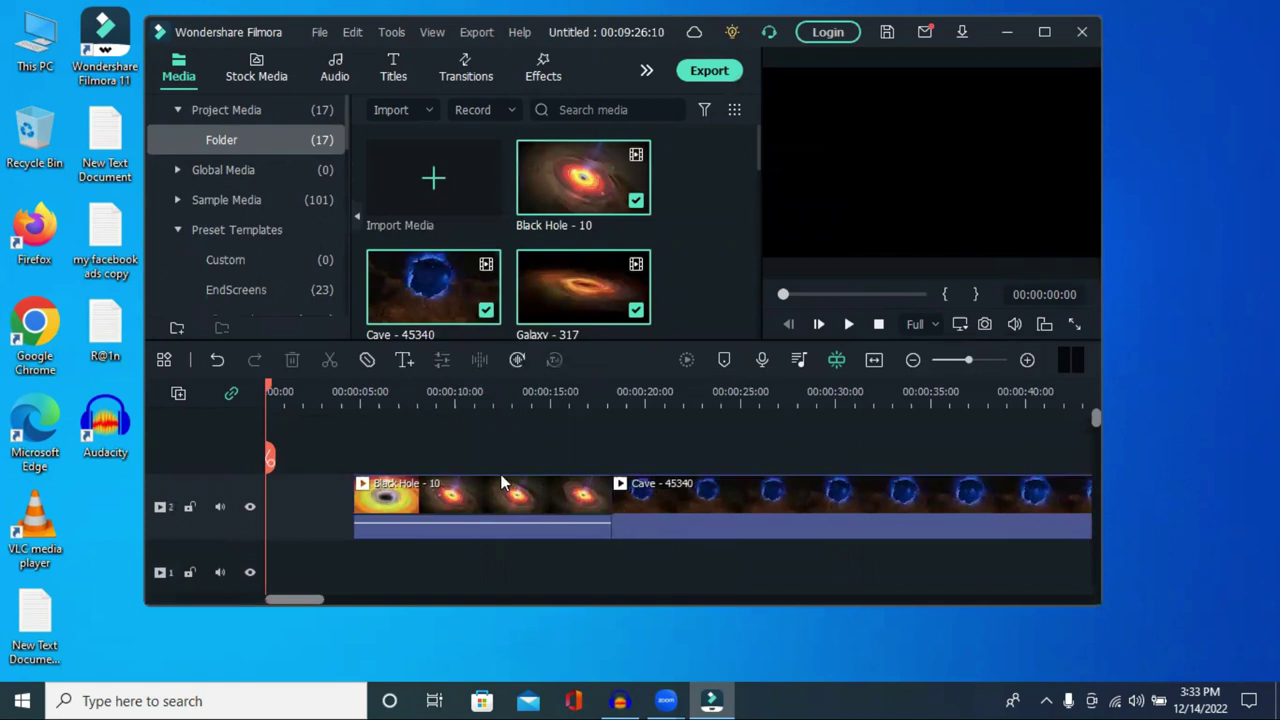
- Select every clip on the timeline and delete them all
left_click_drag(328, 491, 1061, 518)
left_click_drag(971, 360, 943, 367)
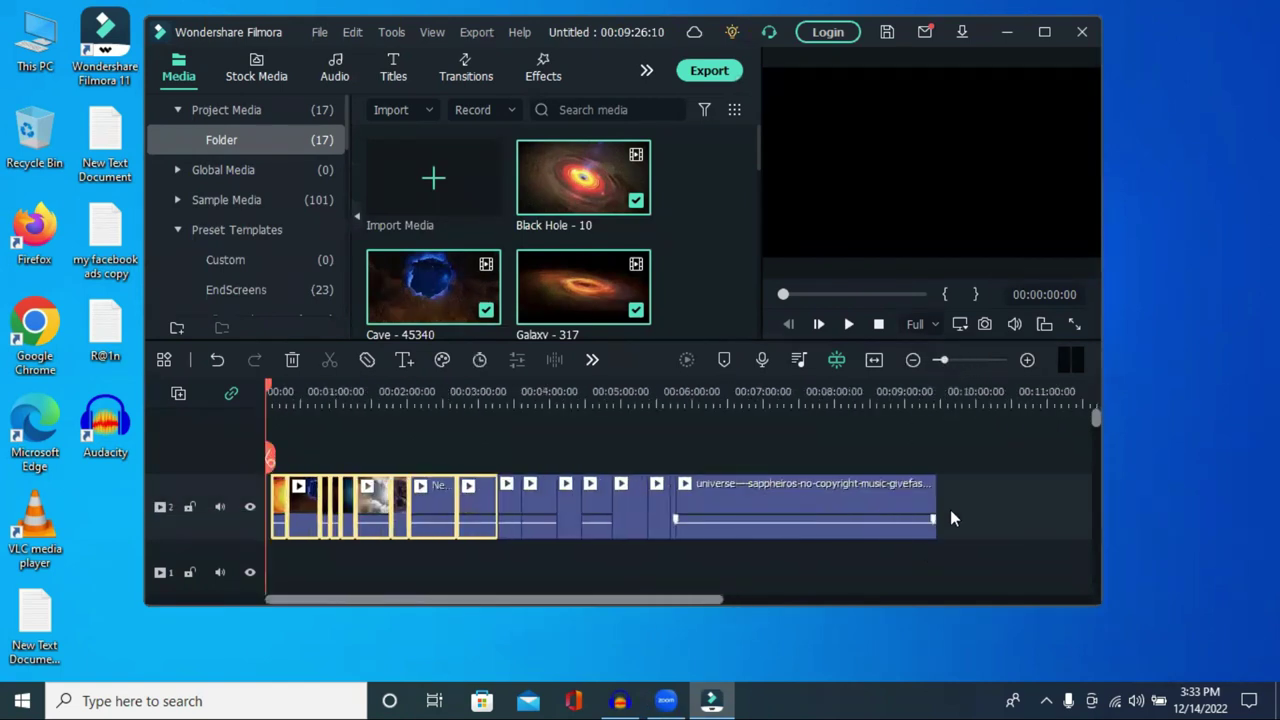
left_click(948, 500)
left_click_drag(965, 510, 285, 485)
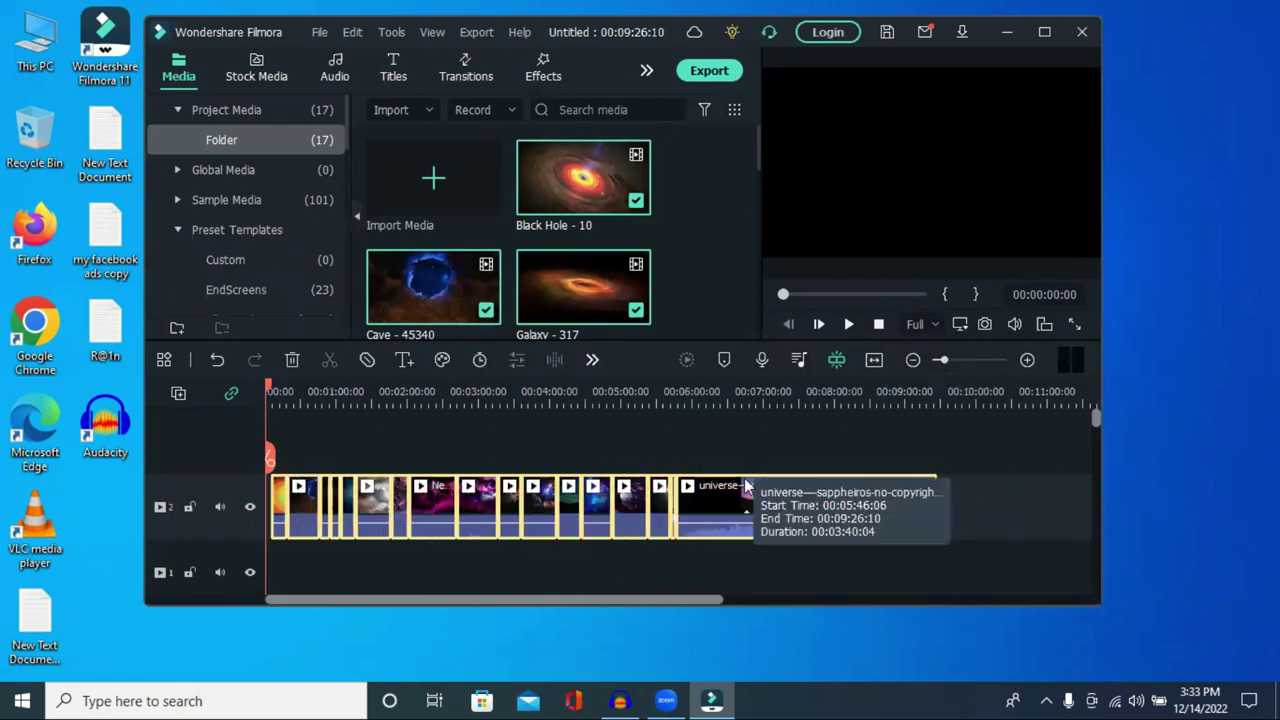
key("Delete")
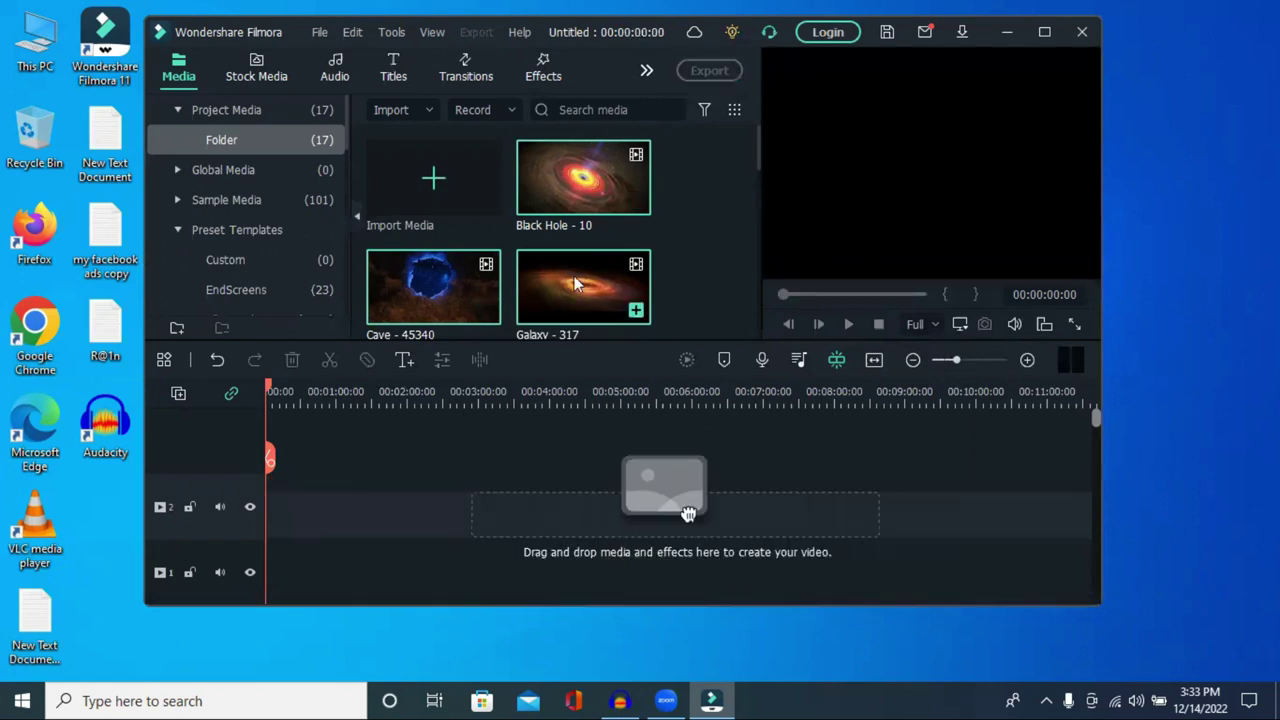
- Place Cave - 45340 at the start of video track 2, followed by Galaxy - 317 and Black Hole - 10
scroll(438, 287, "down", 1)
left_click_drag(438, 287, 439, 523)
key("space")
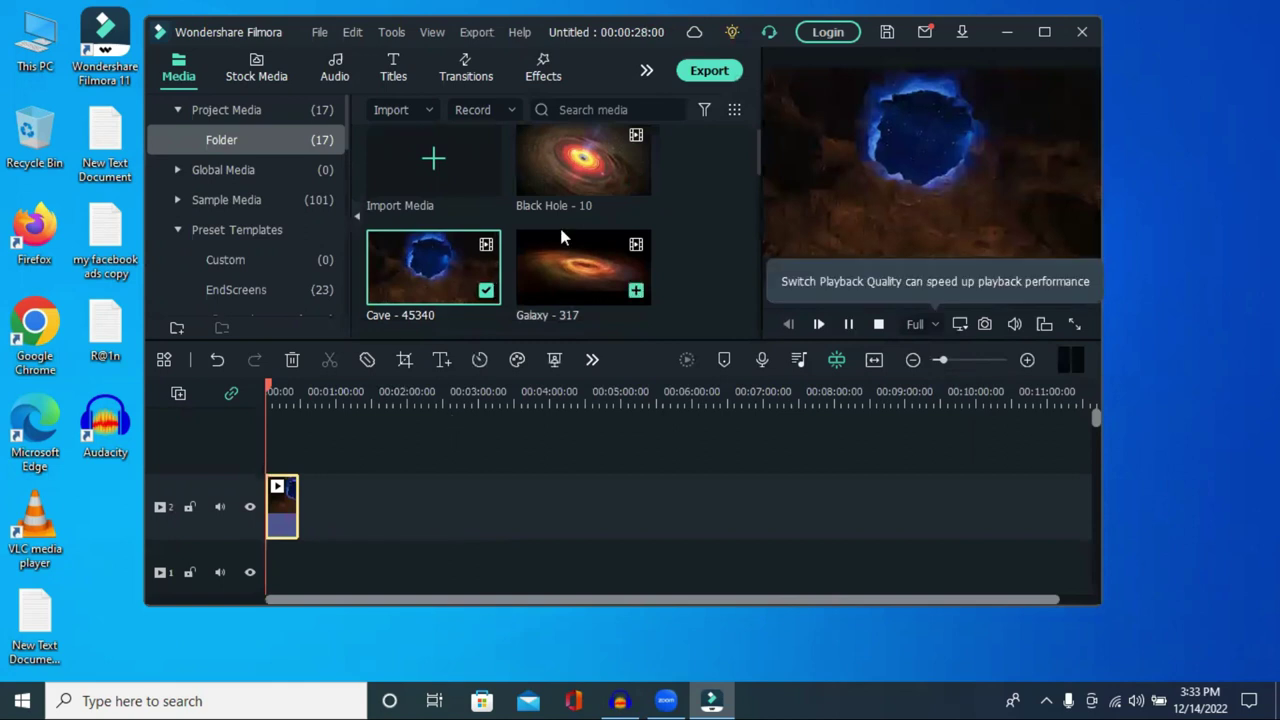
left_click_drag(562, 277, 306, 528)
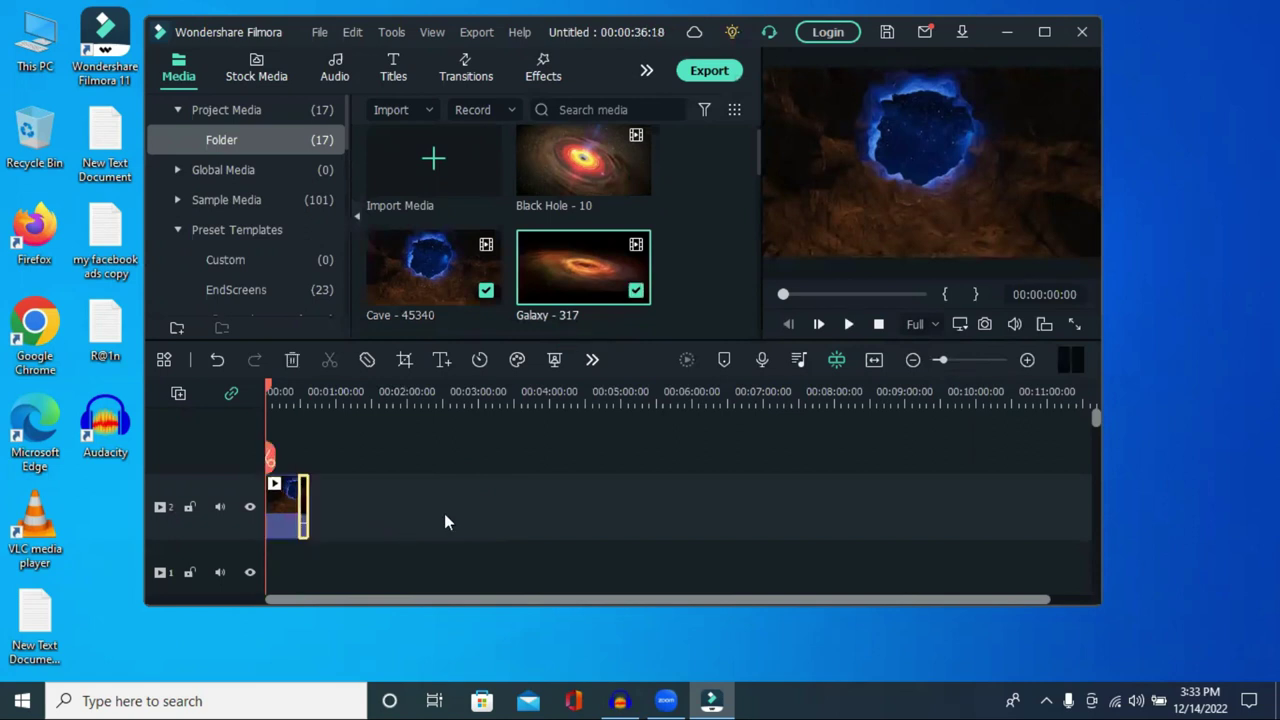
left_click_drag(562, 176, 312, 500)
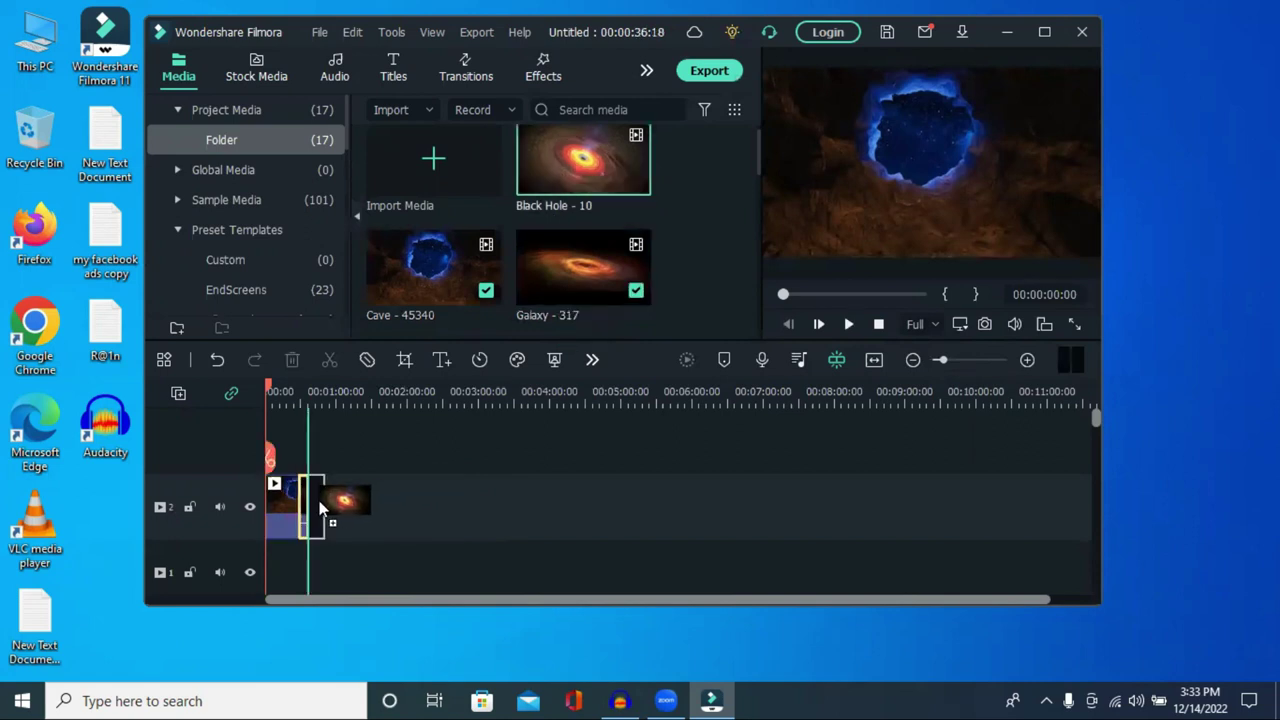
- Add Nebula - 23906, Nebula - 25168, Nasa - 27337 and Moon - 59026 in sequence after the Black Hole clip on track 2
scroll(476, 258, "down", 4)
left_click_drag(476, 258, 340, 512)
left_click_drag(558, 236, 385, 500)
left_click_drag(548, 170, 448, 512)
- Add Galaxy - 107129 and Galaxy - 318 after the Moon clip on track 2
scroll(523, 199, "up", 2)
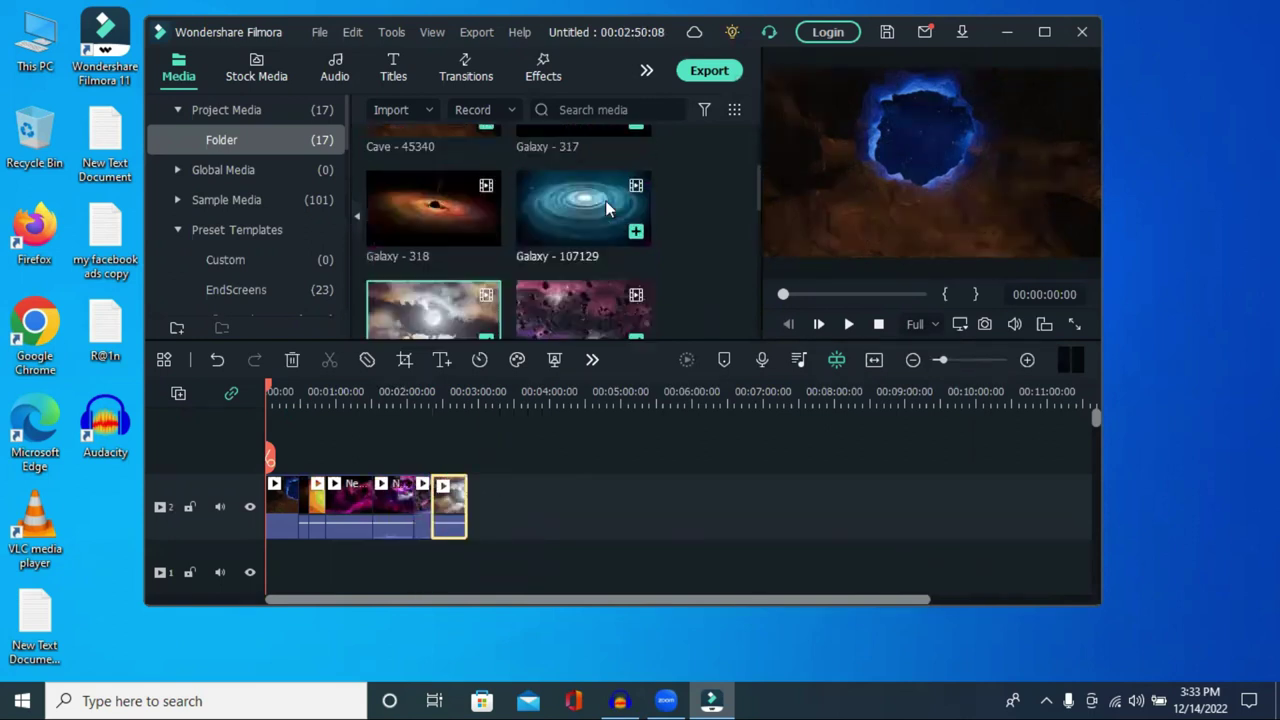
left_click_drag(581, 212, 470, 505)
left_click_drag(436, 214, 480, 502)
- Add Nebula - 33154 and Nebula - 52390 to the end of the clip sequence on track 2
scroll(566, 200, "up", 2)
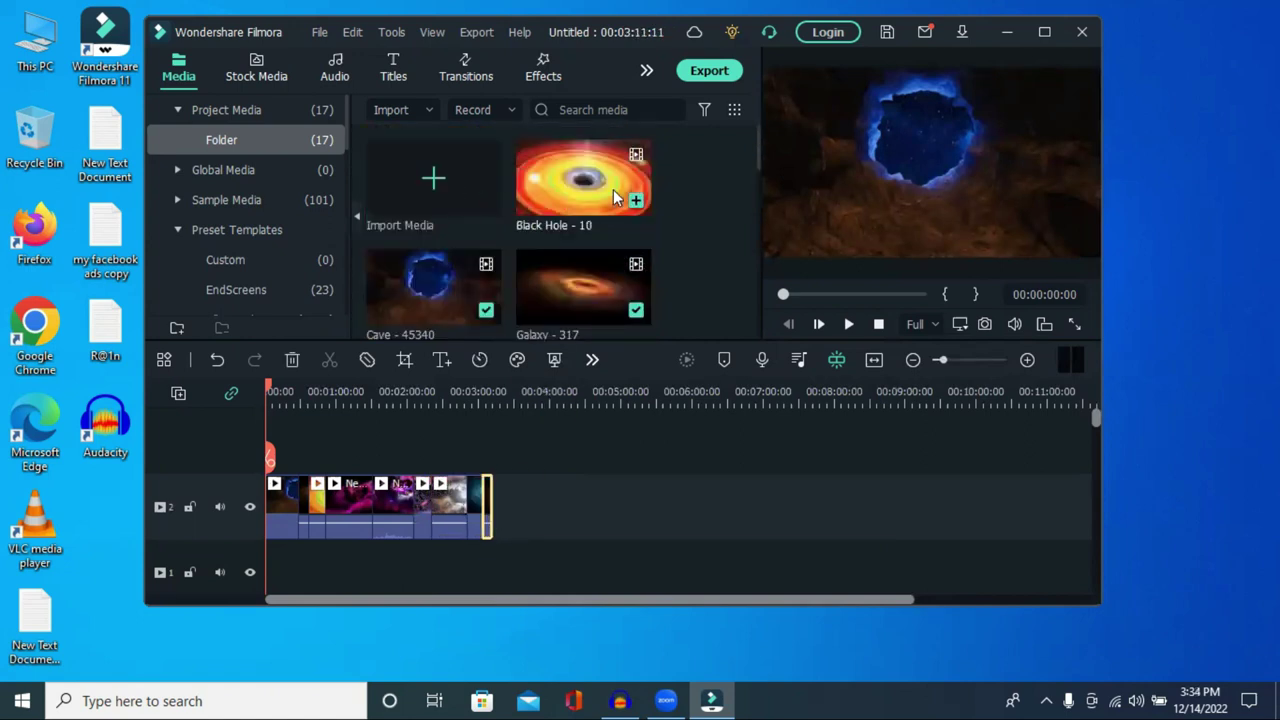
scroll(620, 195, "down", 3)
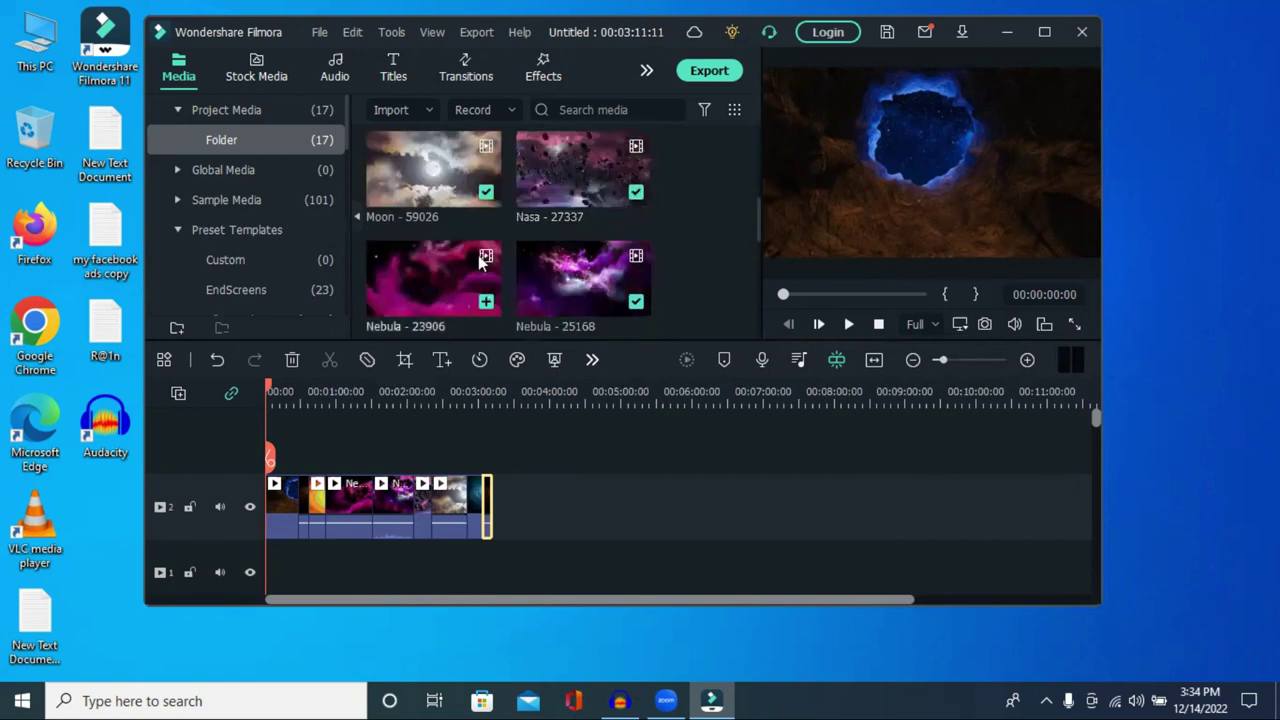
scroll(590, 200, "down", 1)
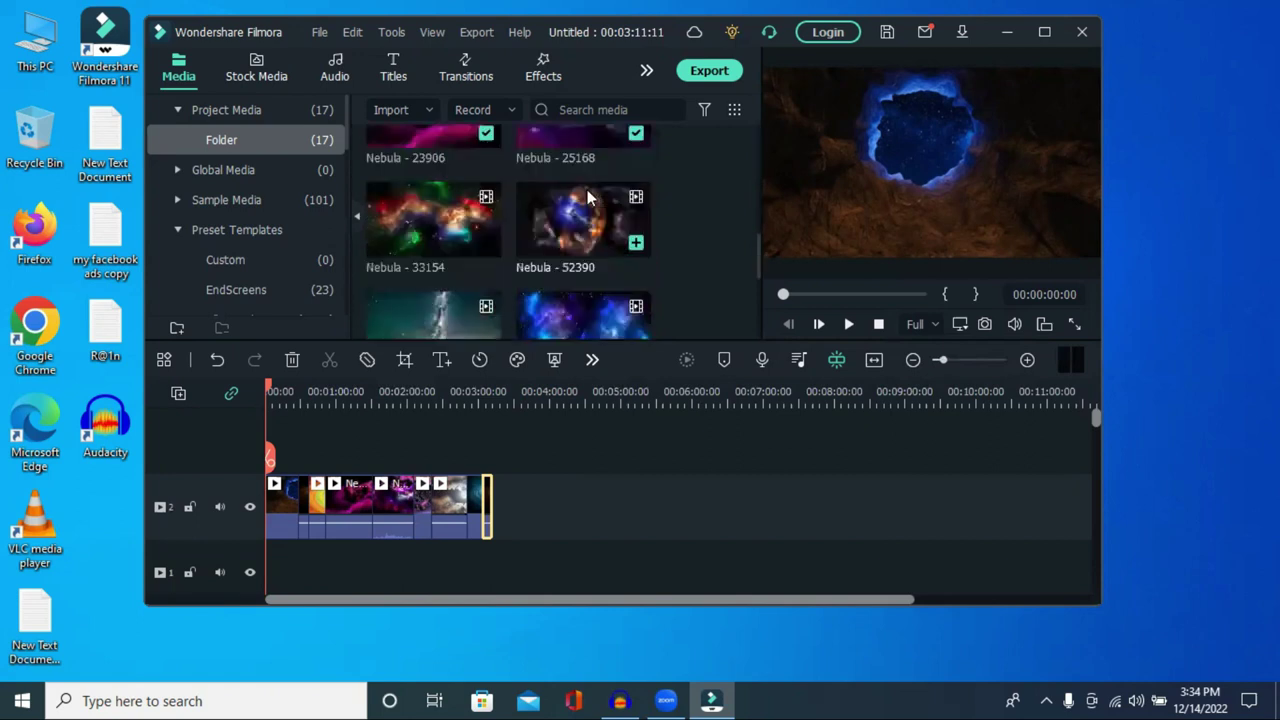
scroll(624, 217, "down", 2)
scroll(457, 220, "up", 2)
left_click_drag(457, 222, 493, 538)
left_click_drag(583, 222, 530, 524)
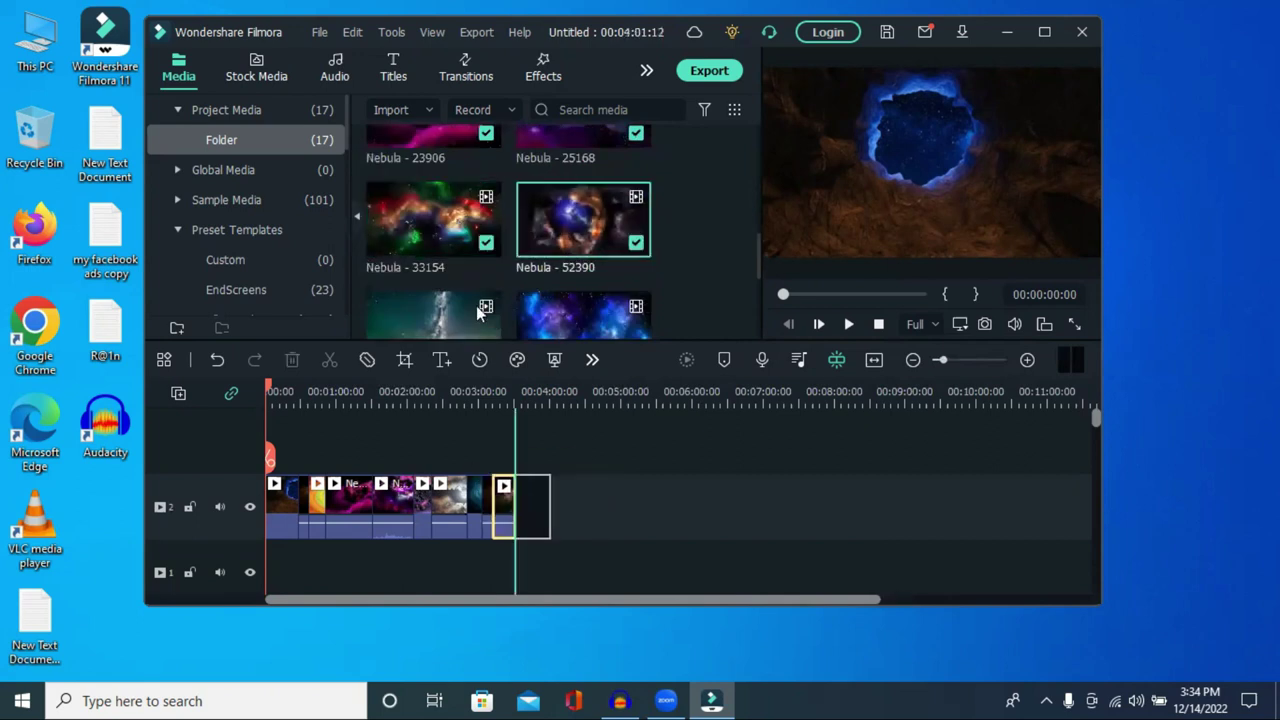
- Append Night - 1099, Stars - 3159, Space - 31667, Space - 36959 and Stars - 67251 in that order on track 2
scroll(483, 250, "down", 2)
left_click_drag(433, 162, 562, 504)
left_click_drag(557, 279, 604, 495)
left_click_drag(583, 175, 607, 500)
left_click_drag(450, 262, 655, 512)
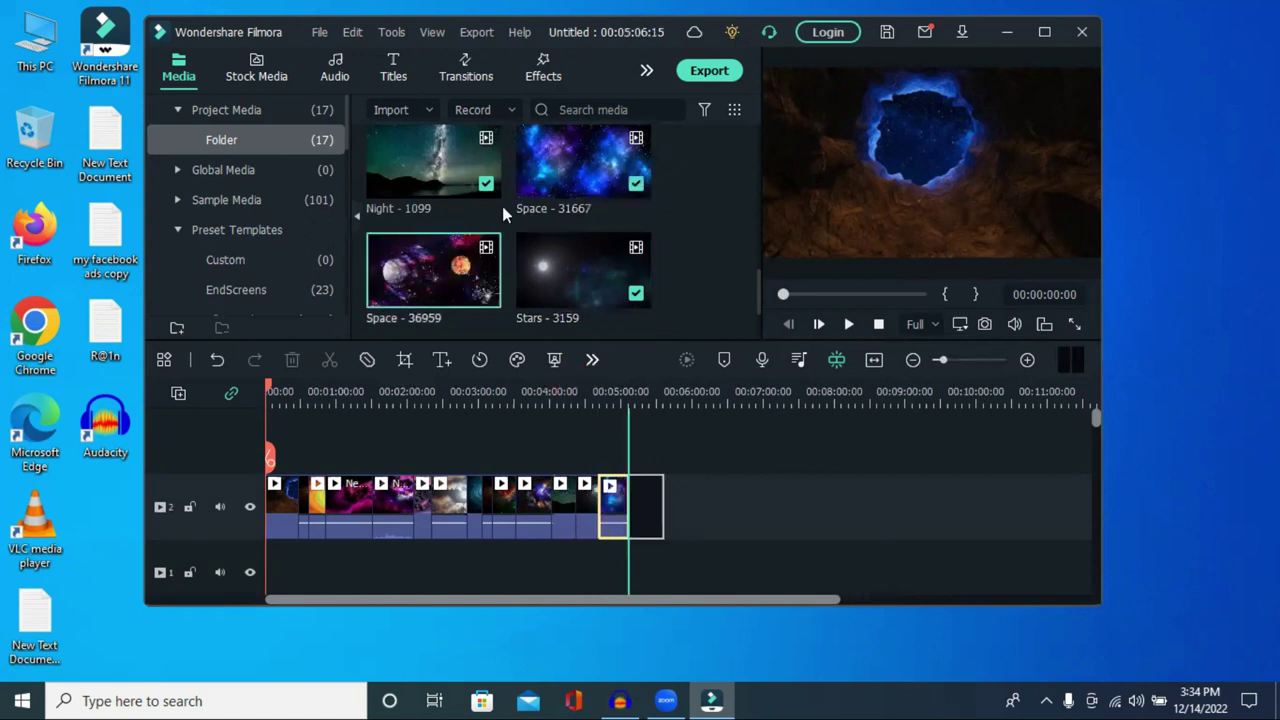
scroll(490, 240, "down", 2)
left_click_drag(474, 270, 671, 482)
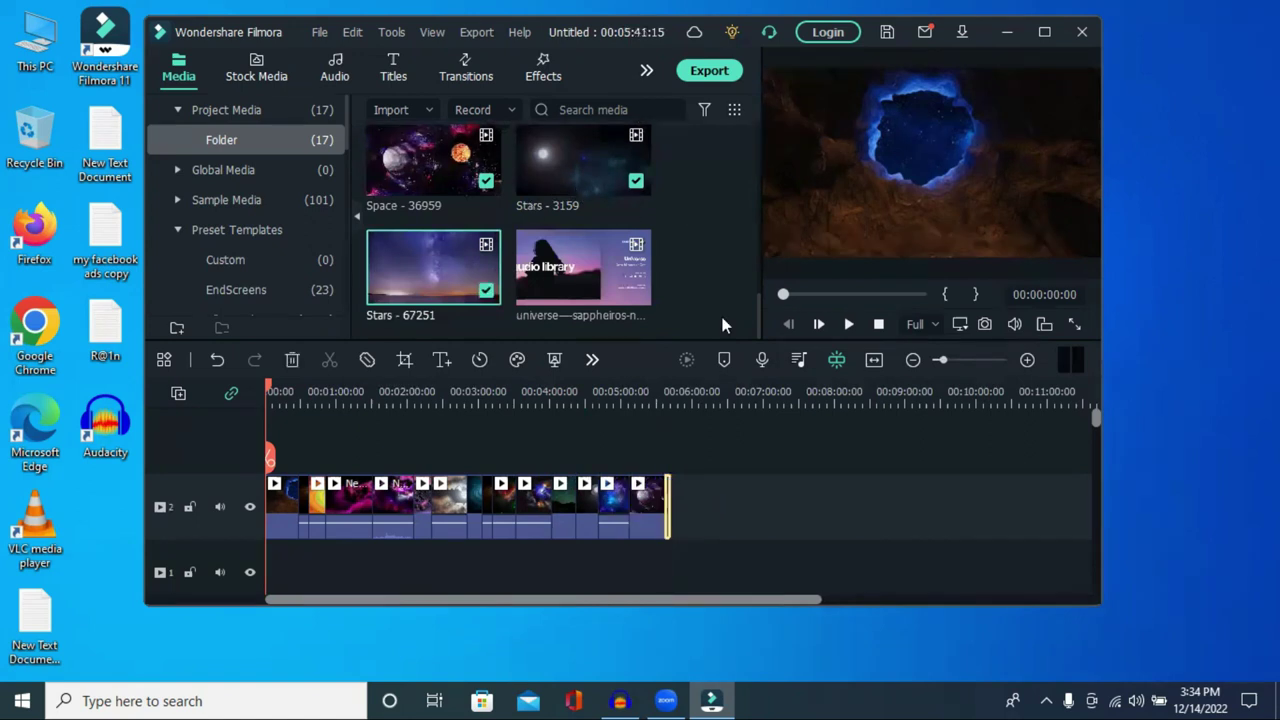
mouse_move(620, 245)
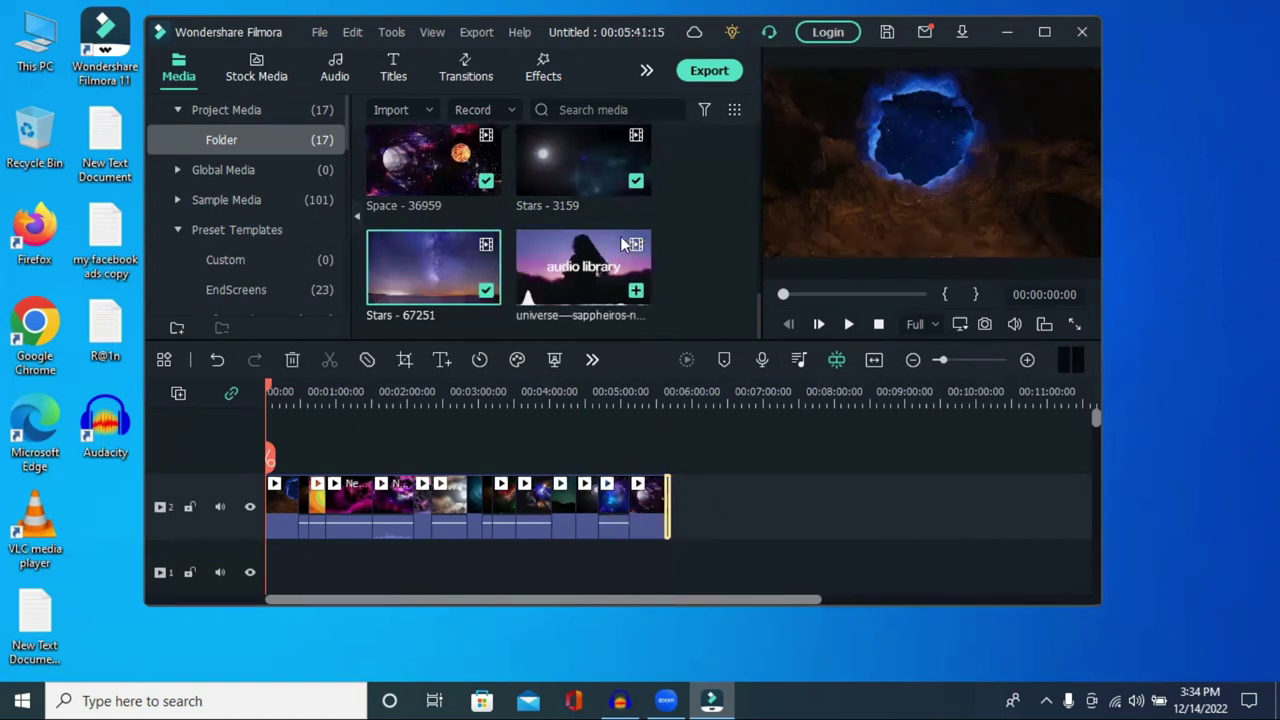
scroll(620, 242, "up", 5)
scroll(620, 241, "up", 2)
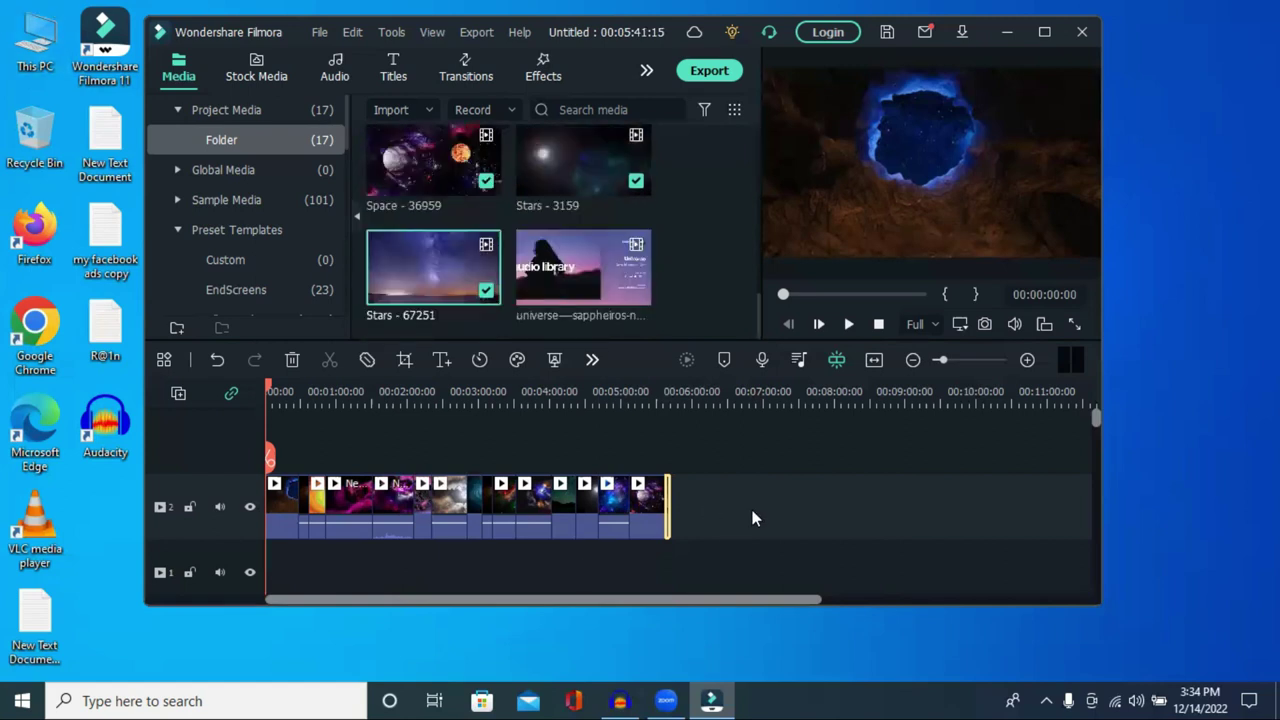
left_click(709, 517)
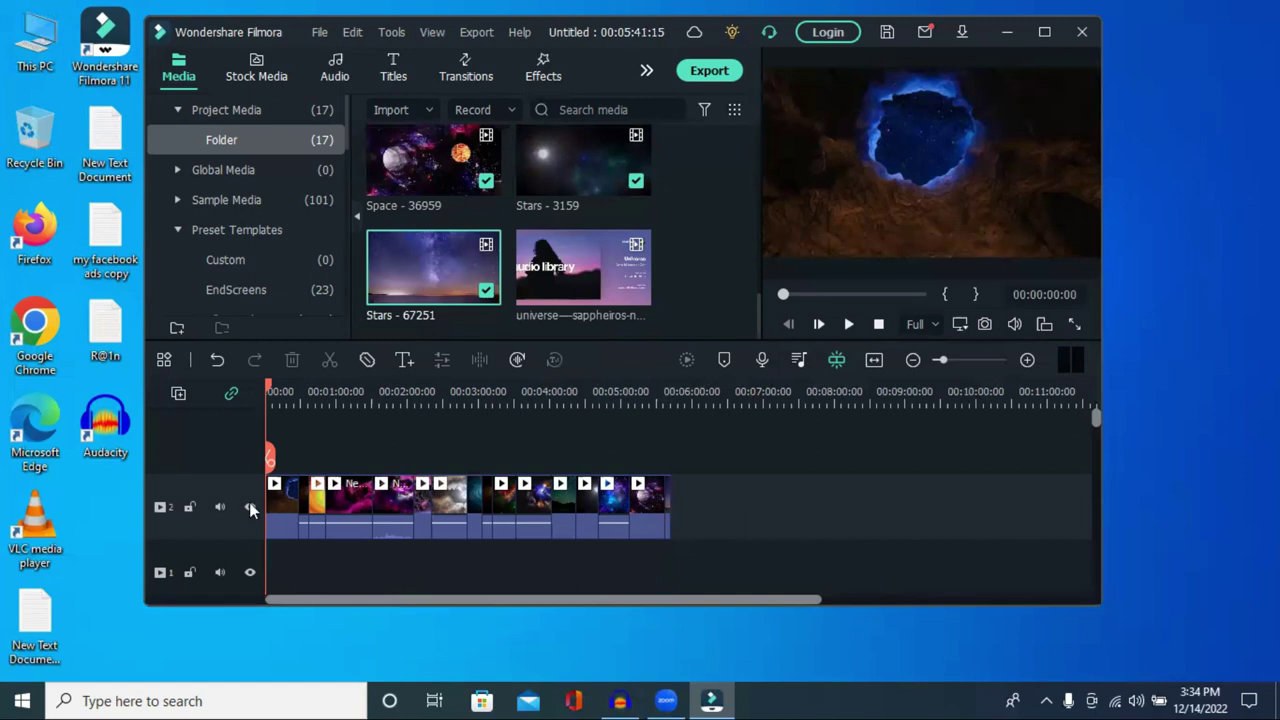
- Examine the order of the arranged clips along track 2 at a closer timeline zoom, from Cave - 45340 onwards
left_click(278, 512)
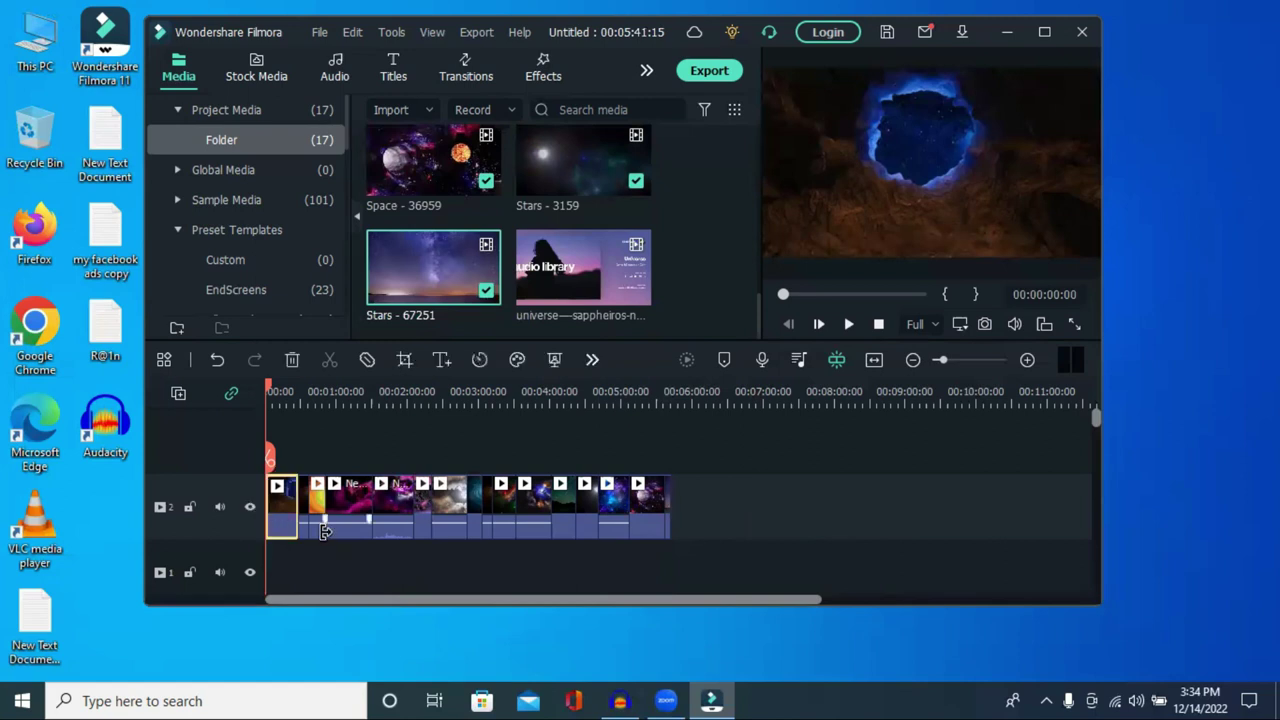
left_click_drag(943, 360, 962, 362)
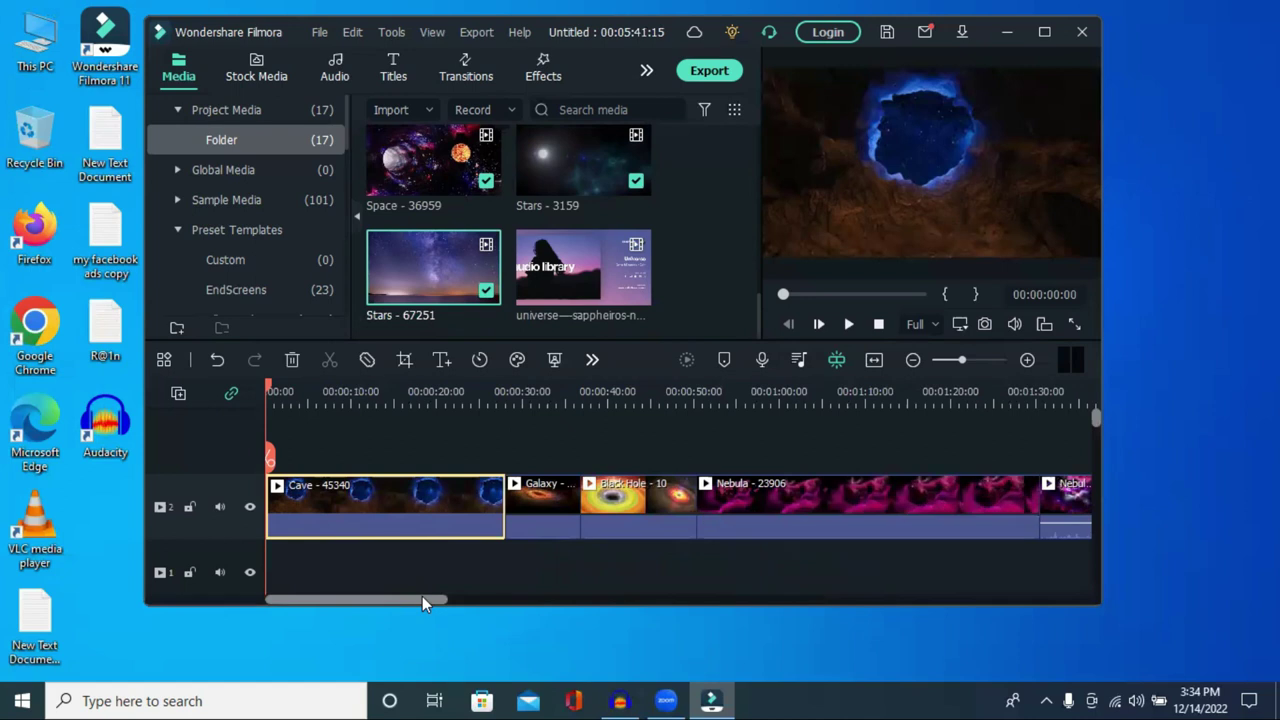
scroll(426, 598, "down", 5)
scroll(549, 536, "down", 3)
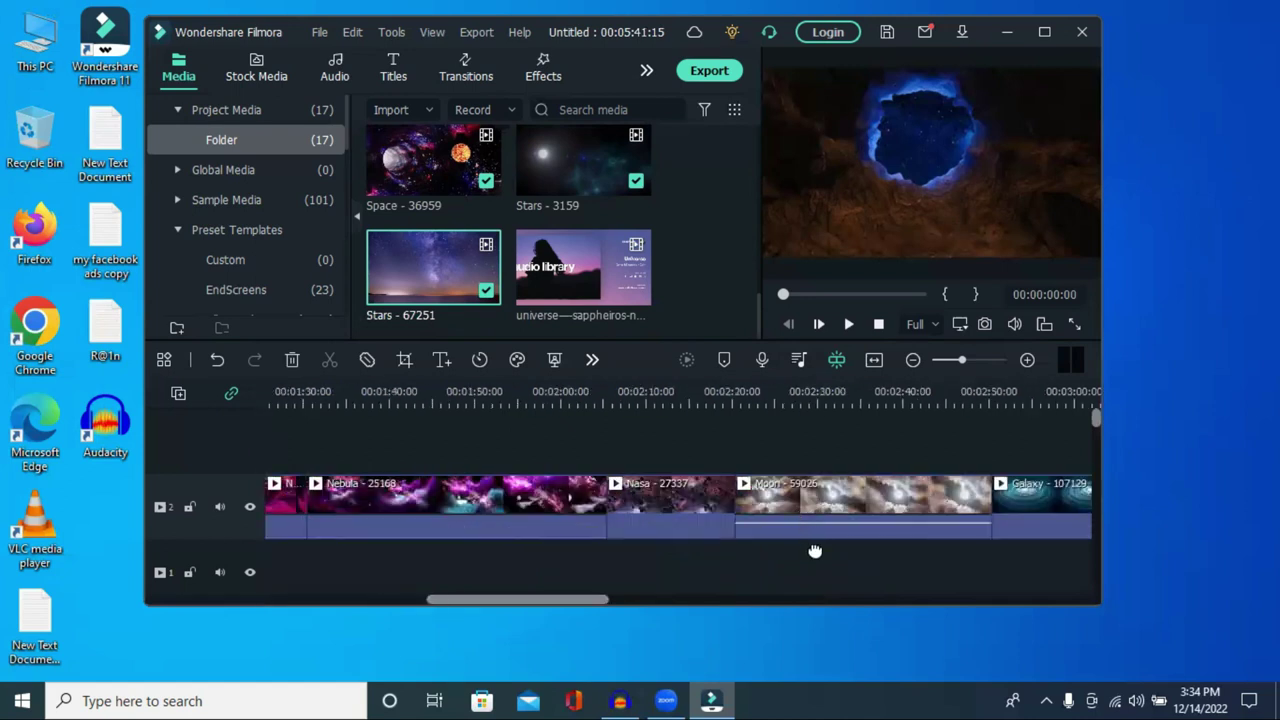
scroll(514, 596, "down", 4)
left_click(667, 518)
left_click(738, 518)
left_click_drag(755, 528, 763, 523)
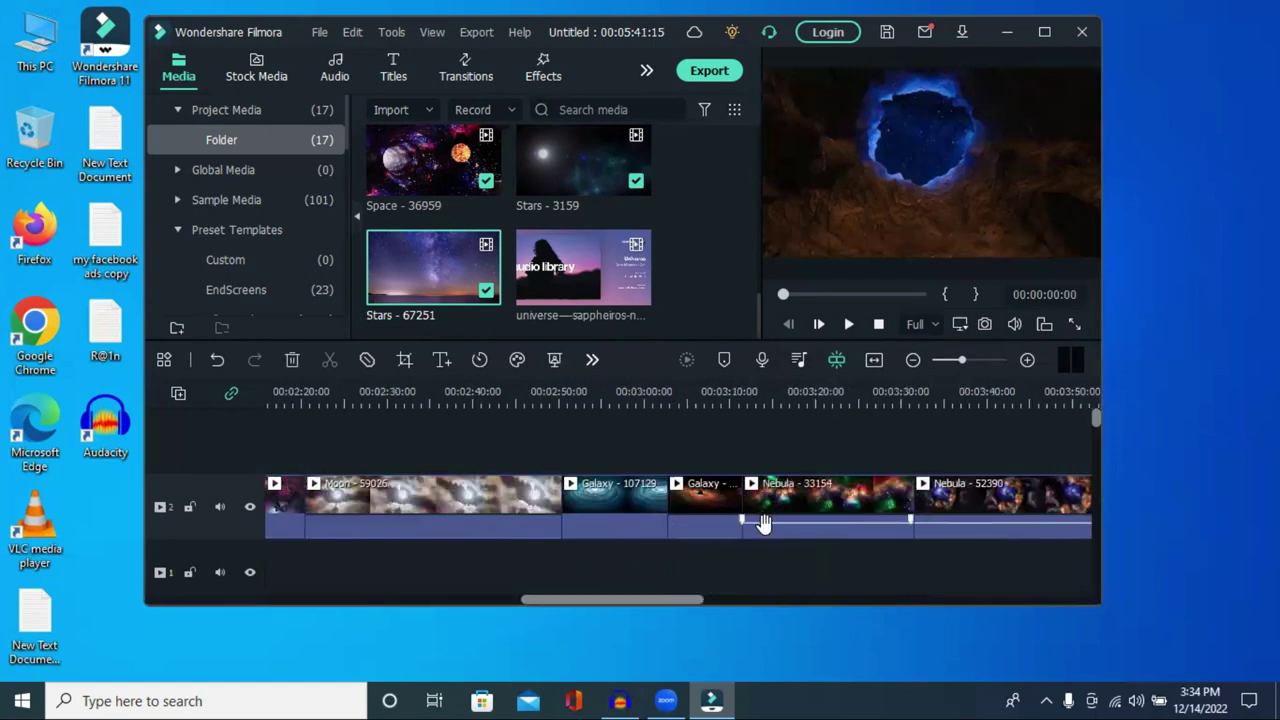
- Lower the volume of the remaining track 2 clips, from Nebula - 52390 through Stars - 67251, to -∞ dB and preview the opening clips
left_click_drag(976, 545, 976, 550)
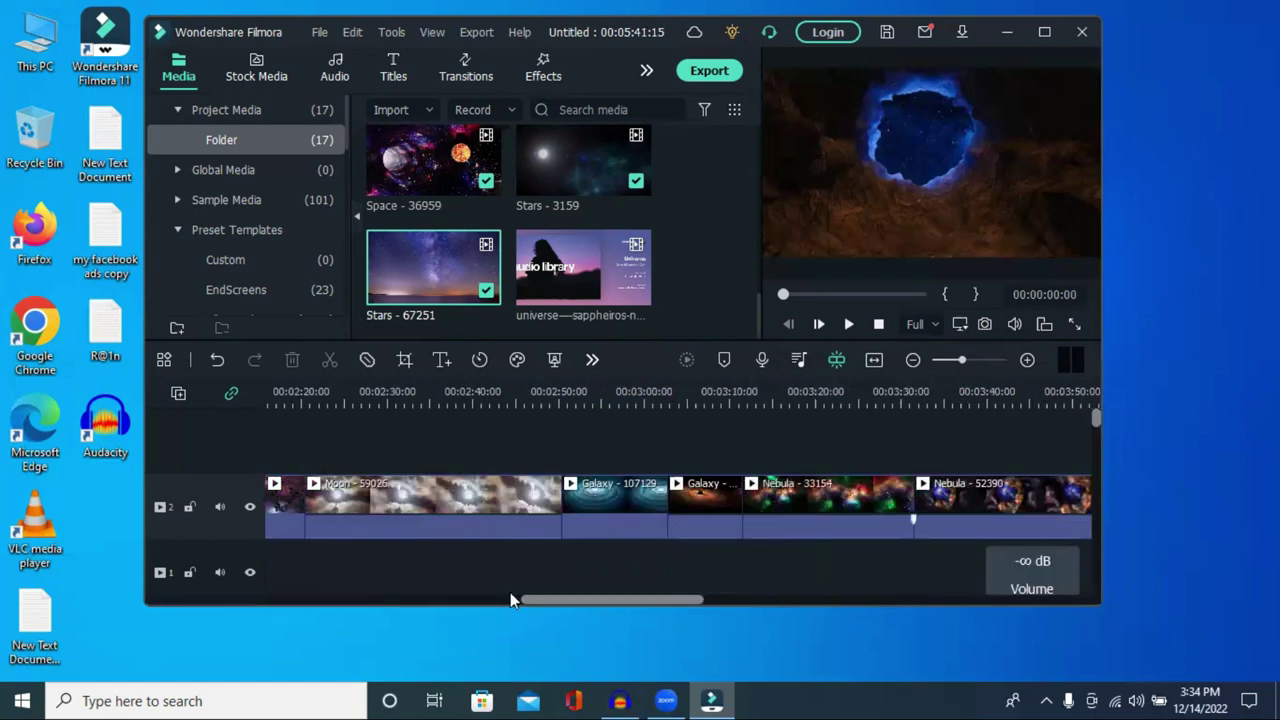
scroll(747, 603, "down", 8)
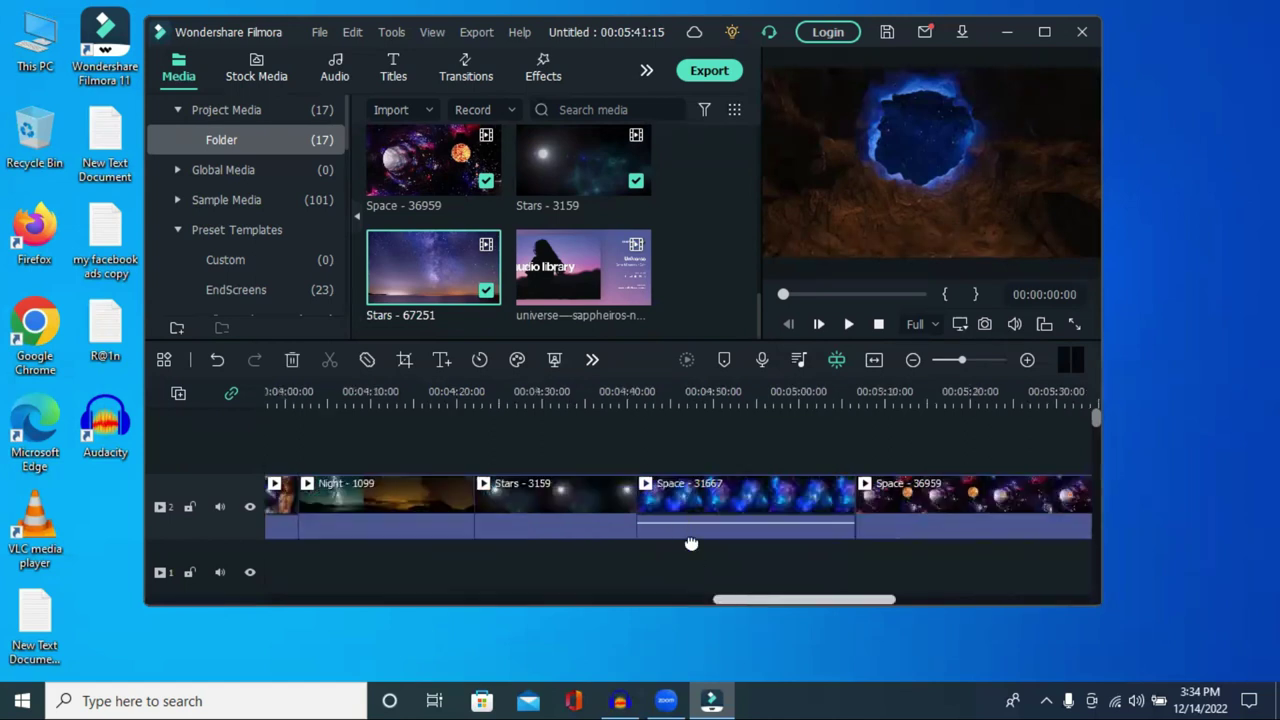
scroll(691, 542, "down", 1)
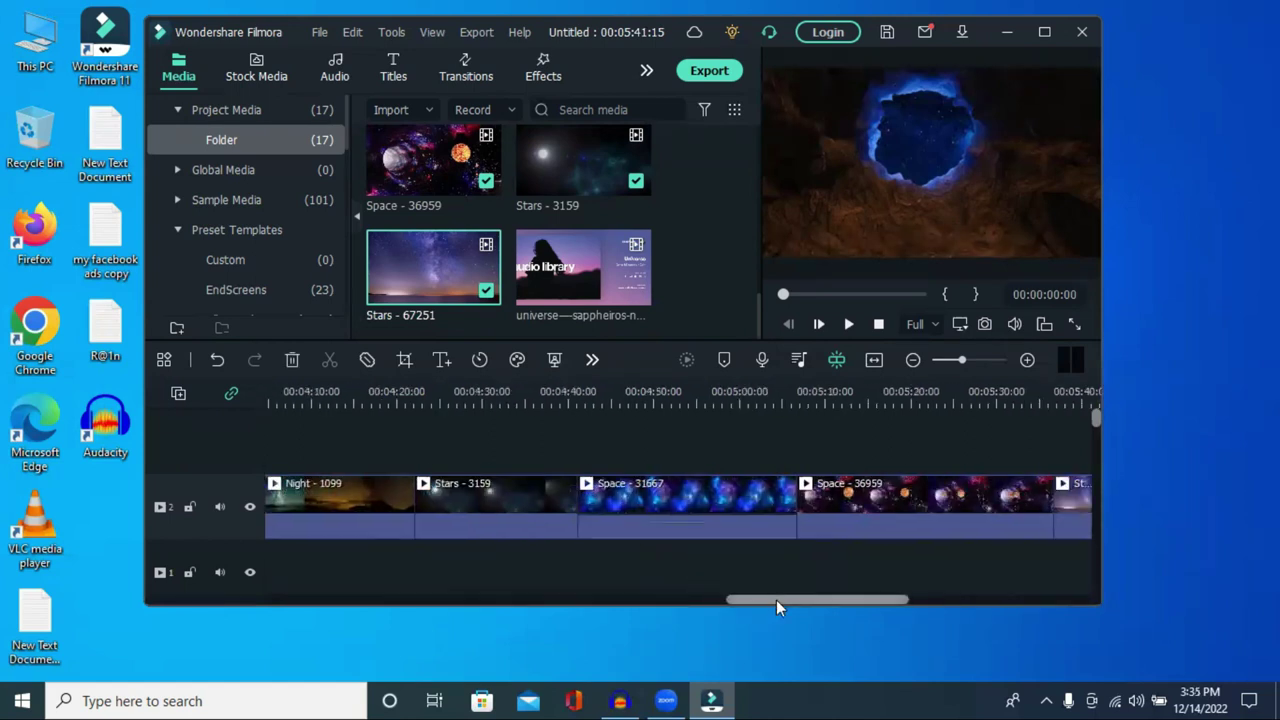
left_click_drag(776, 601, 909, 608)
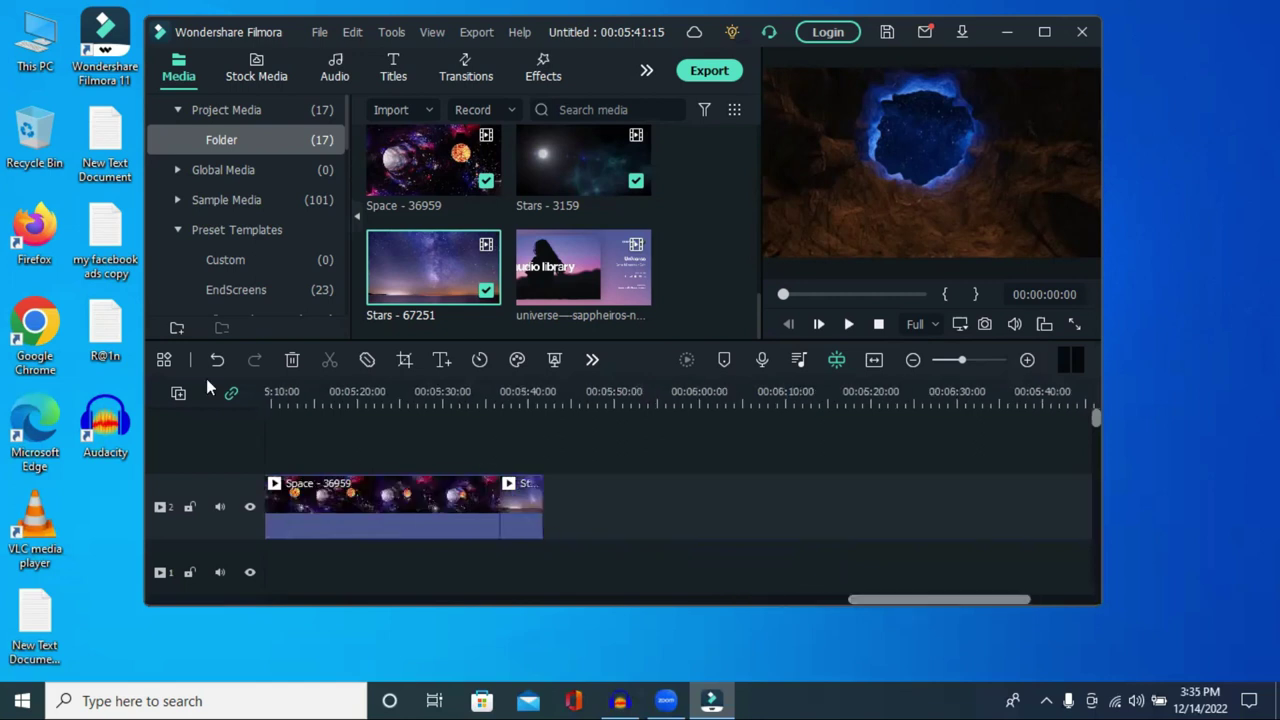
left_click(845, 324)
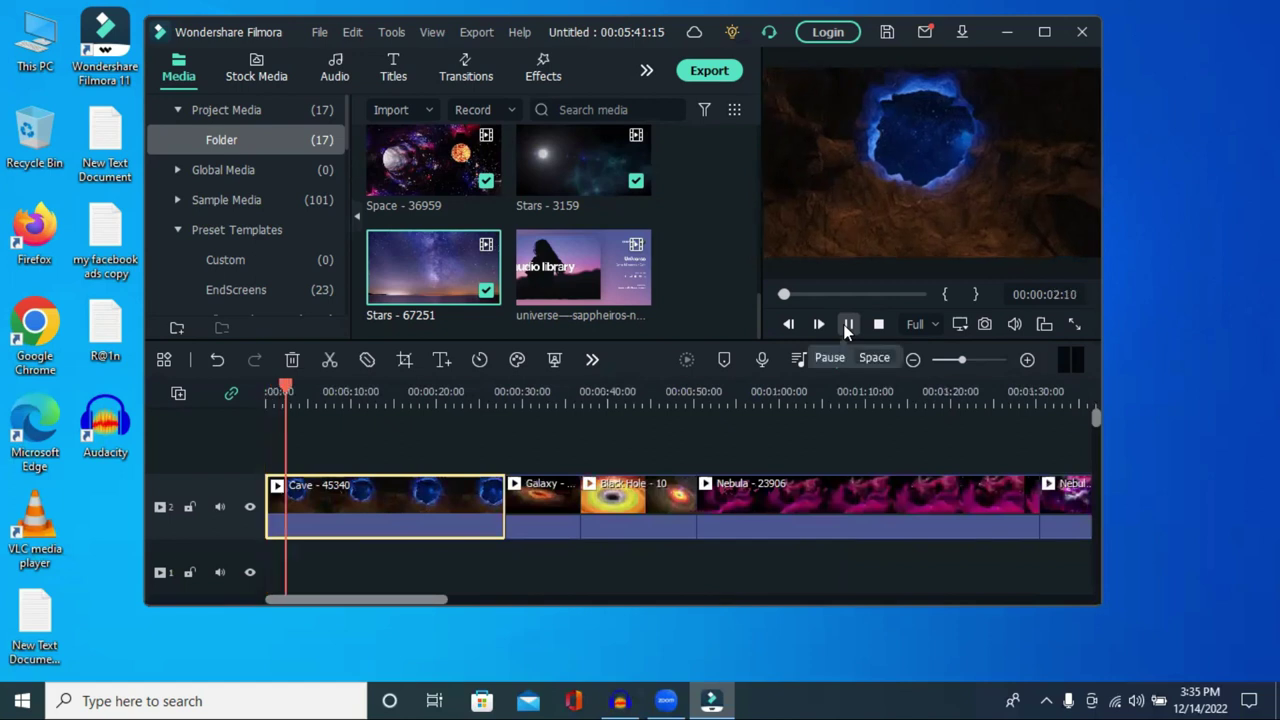
left_click(505, 400)
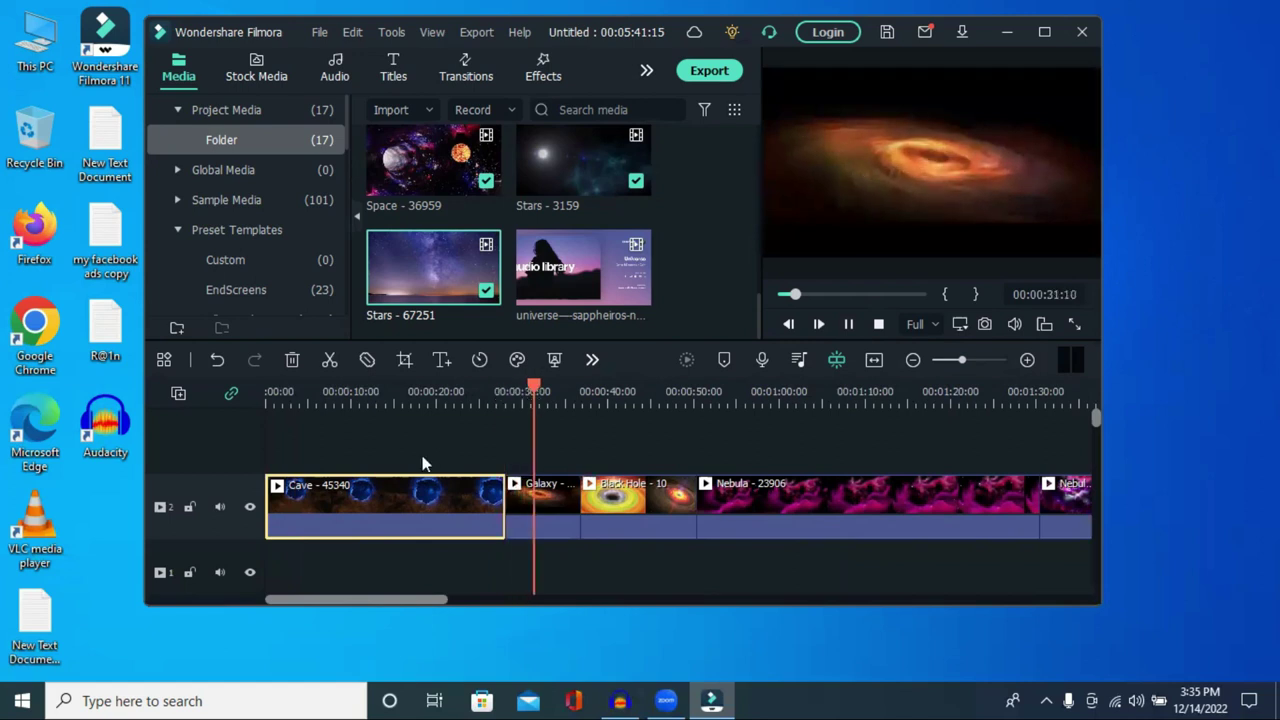
- Place the universe—sappheiros music file at the start of track 1 and set its volume to 1.71 dB
left_click_drag(533, 288, 276, 568)
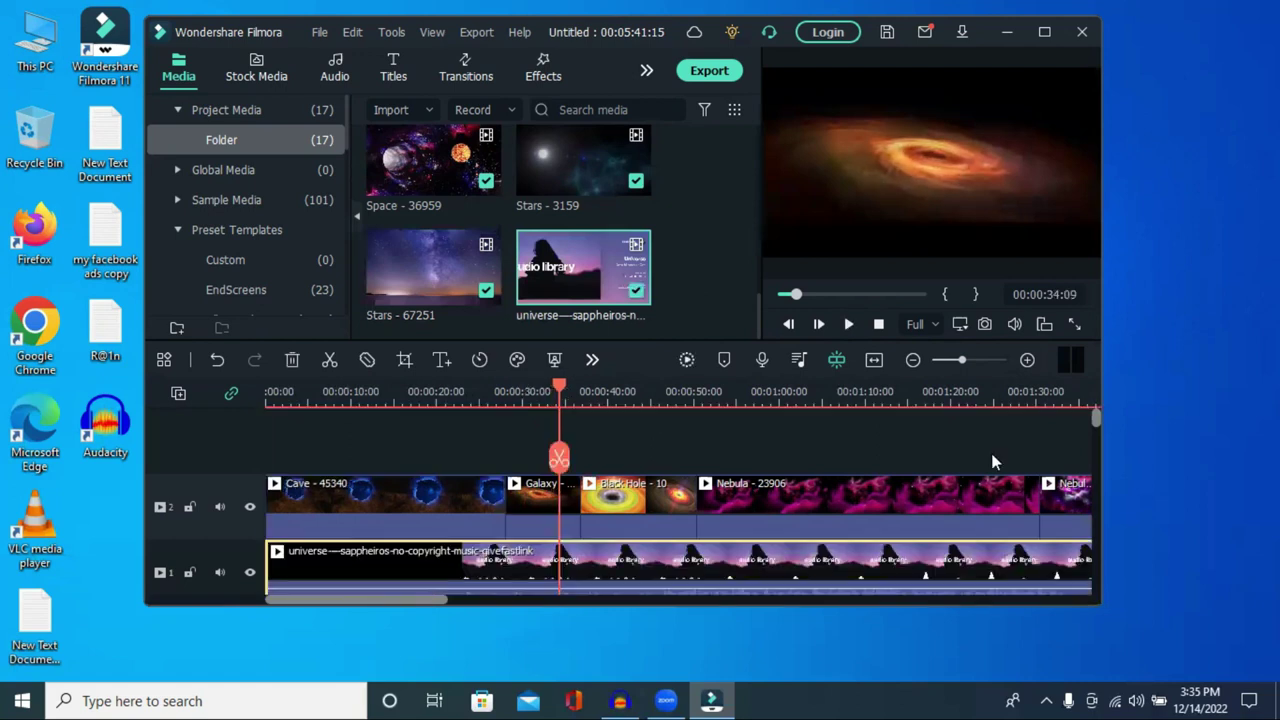
left_click_drag(955, 366, 948, 366)
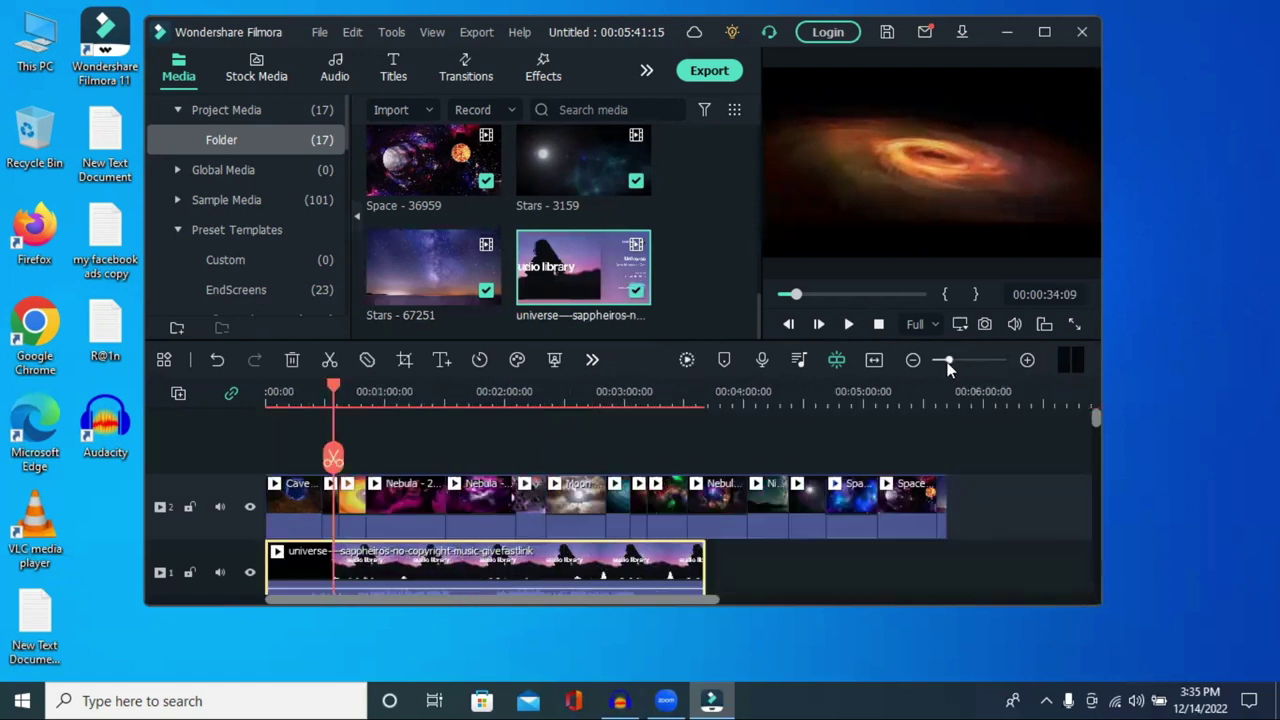
scroll(640, 514, "down", 1)
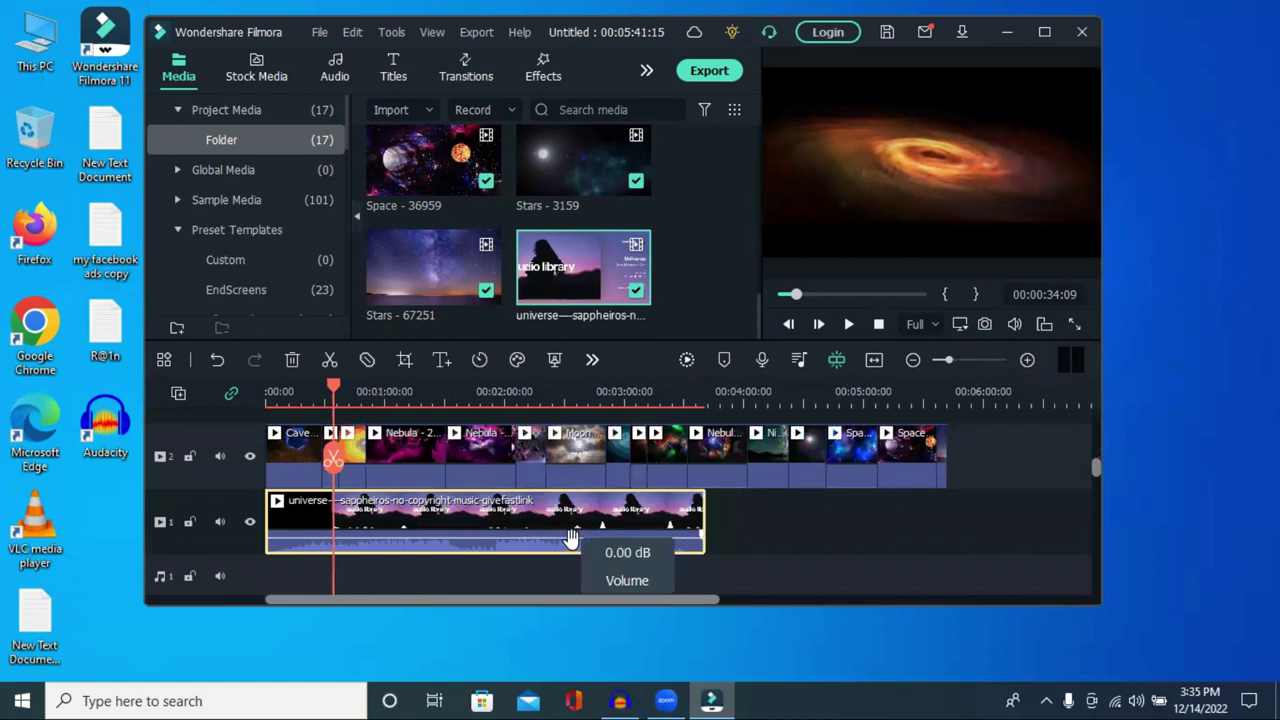
left_click_drag(570, 533, 573, 531)
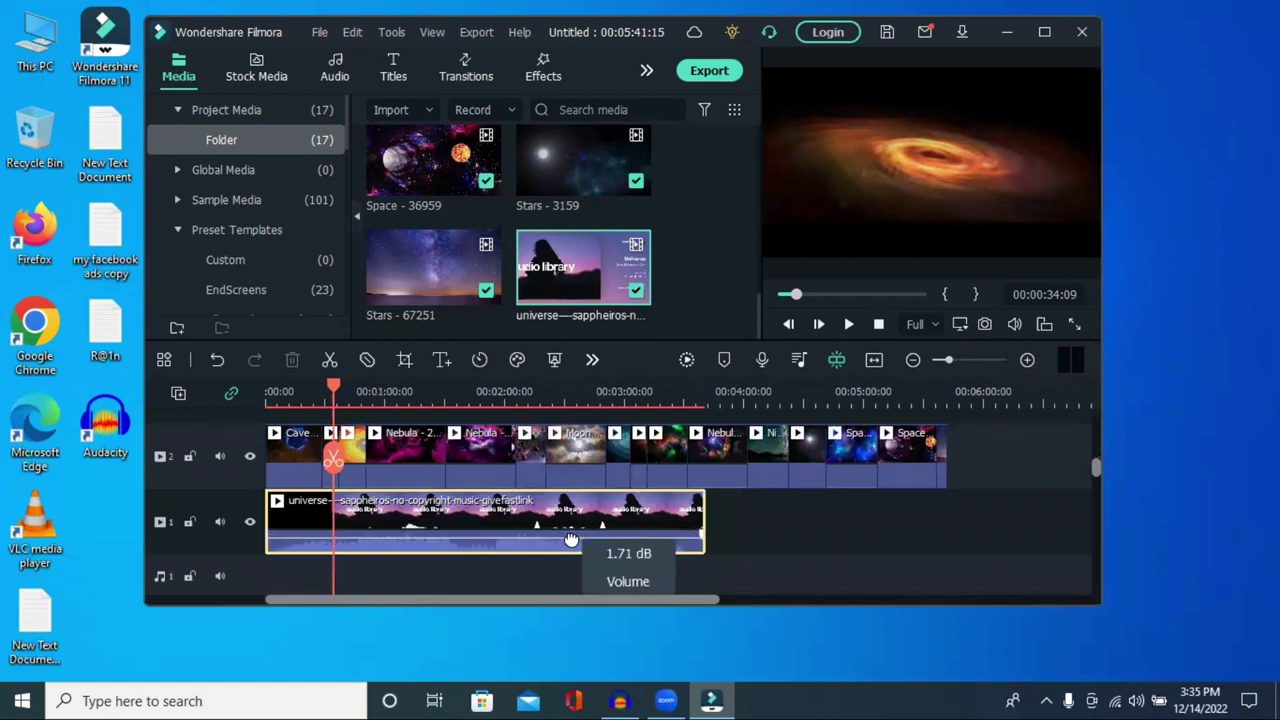
- Append a second copy of the universe—sappheiros music on track 1, split it at 00:05:42:12 and delete the excess beyond the last clip
left_click_drag(595, 285, 757, 511)
left_click(947, 395)
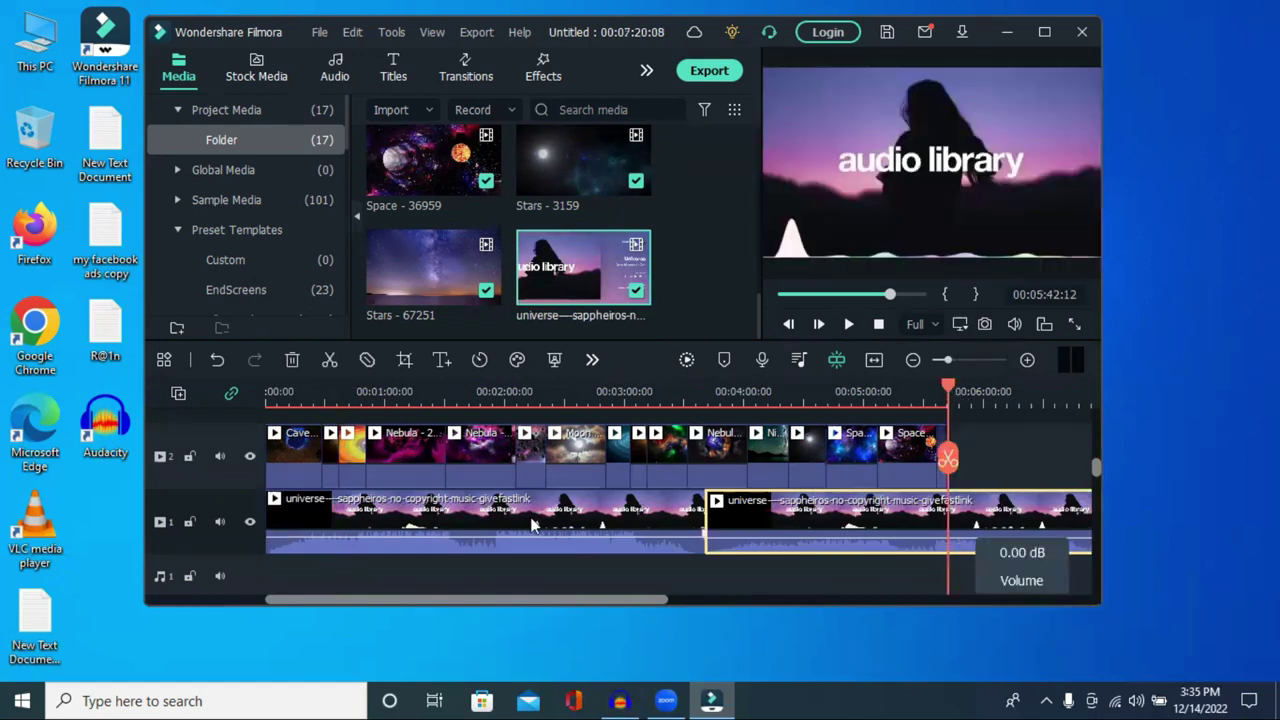
left_click(329, 359)
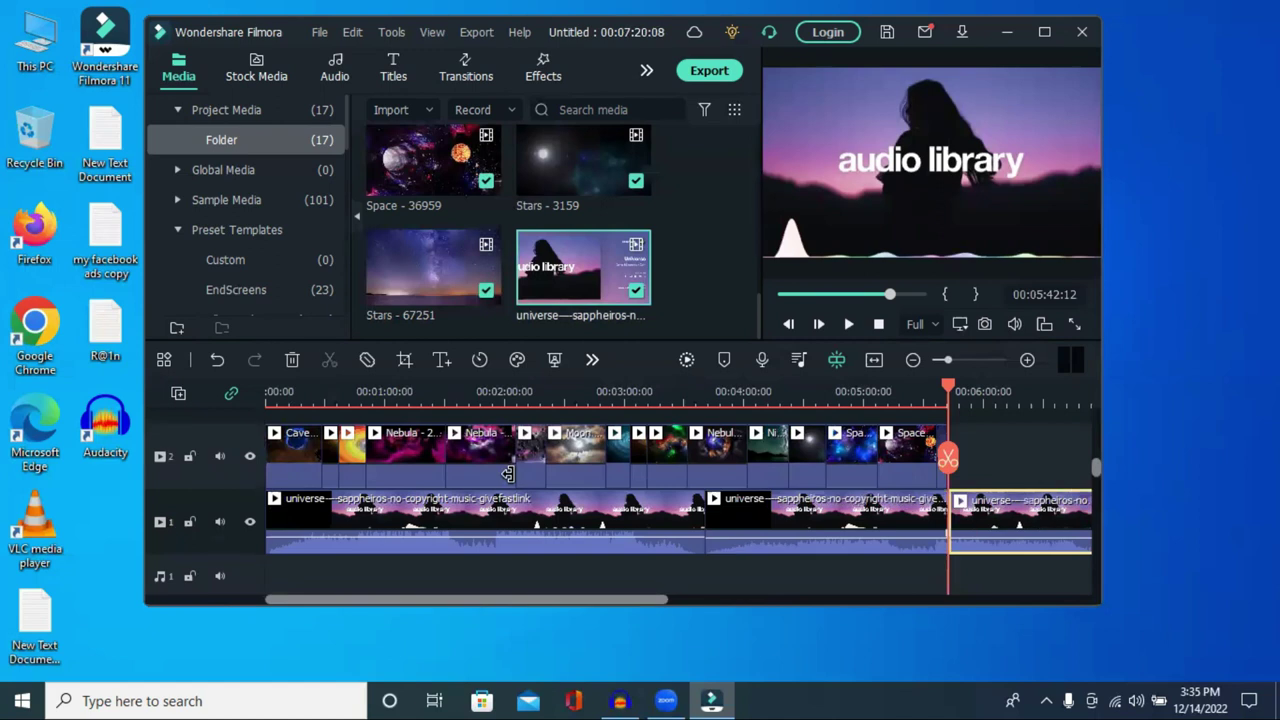
left_click(291, 362)
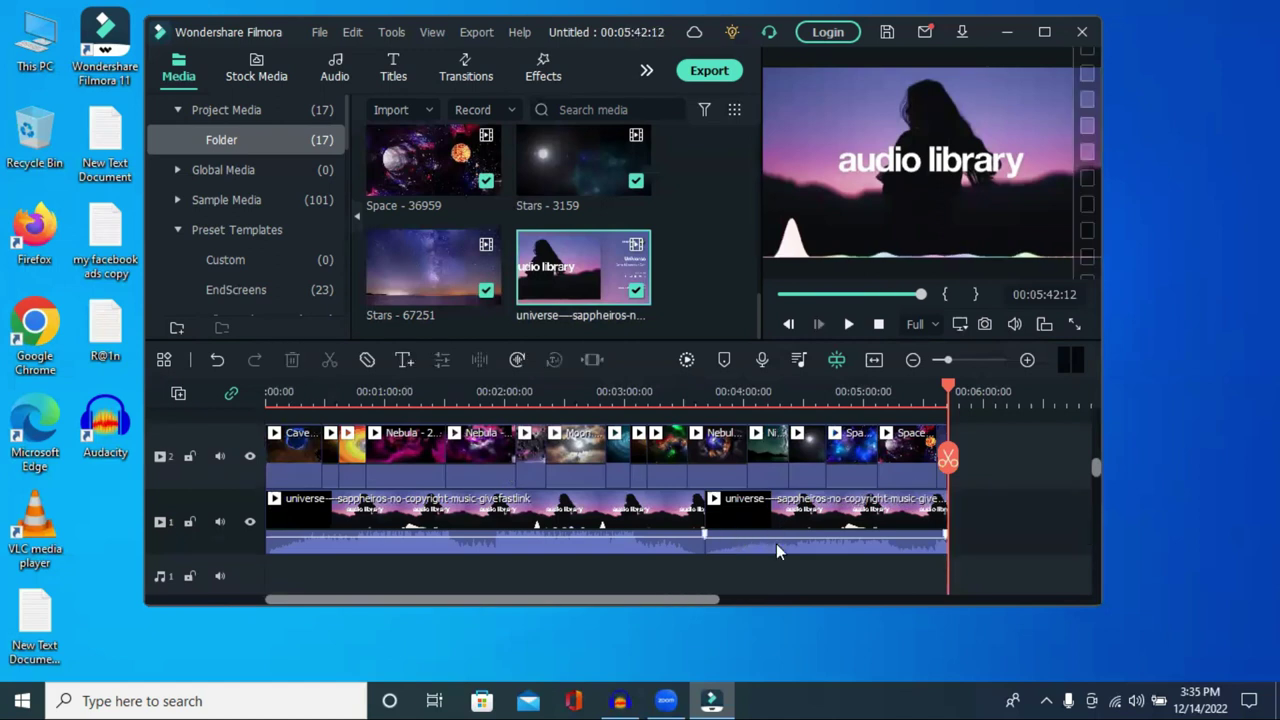
left_click_drag(773, 540, 773, 539)
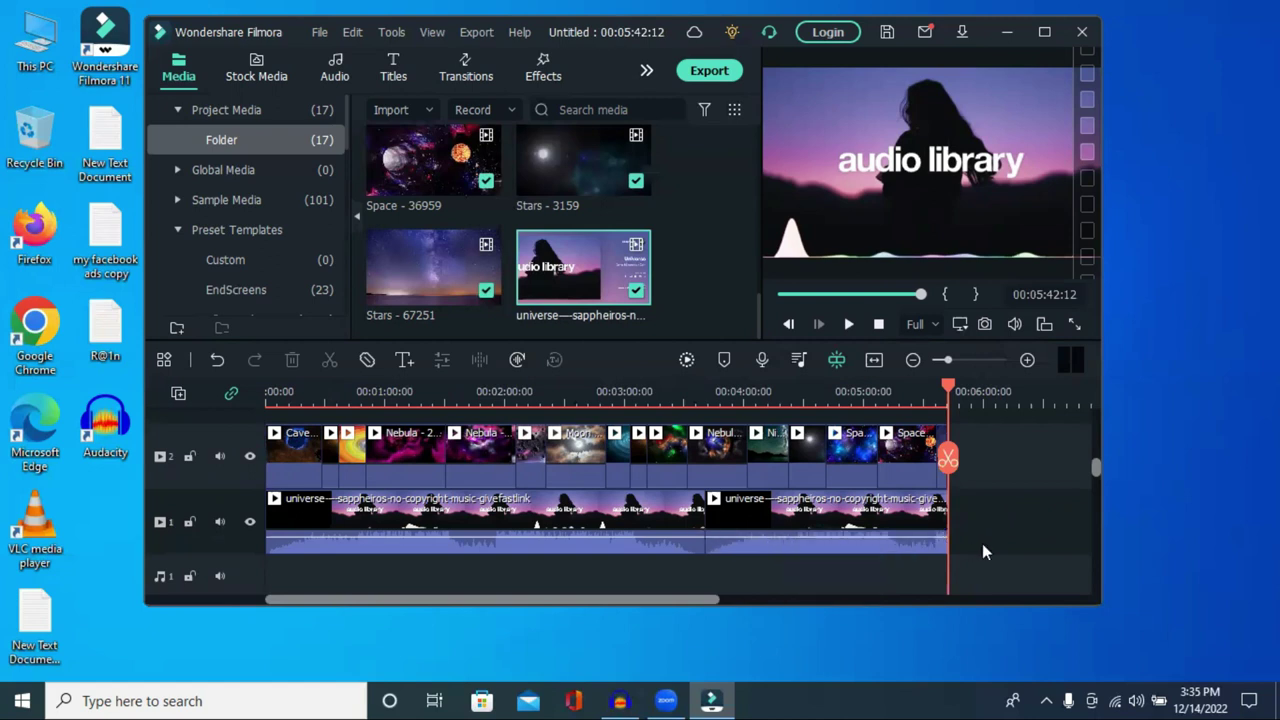
scroll(460, 537, "up", 1)
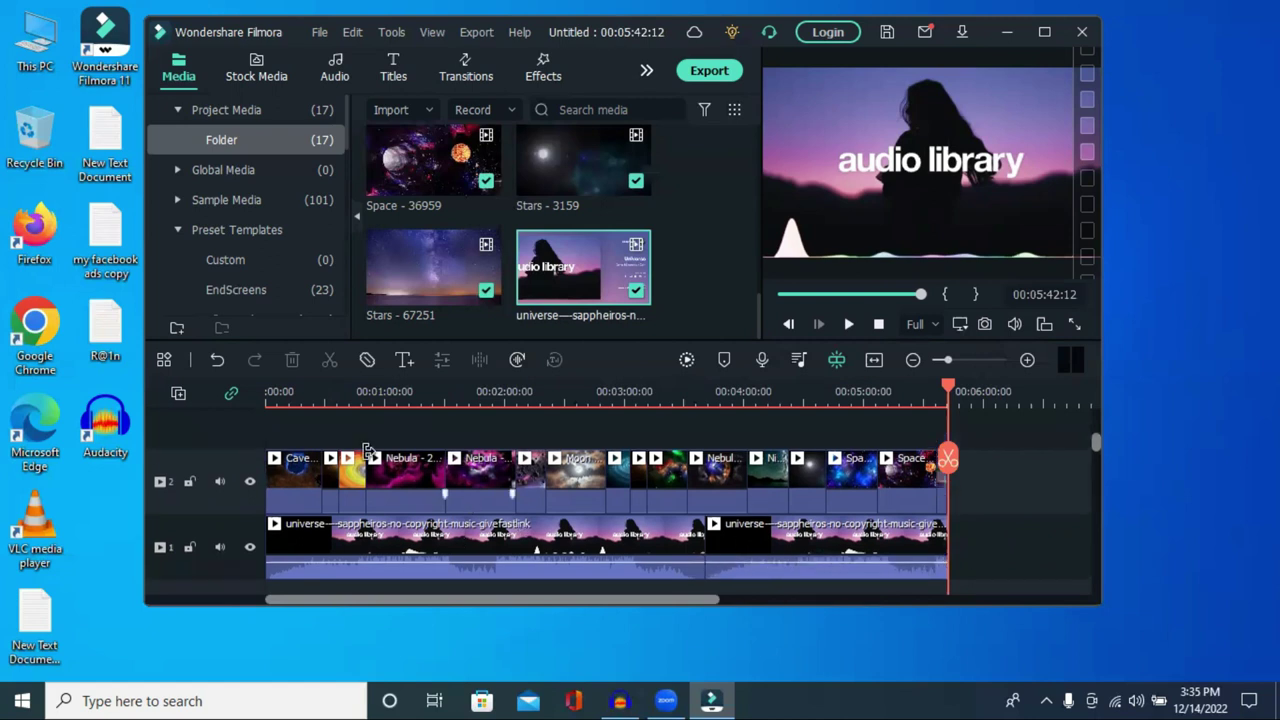
- Move the playhead to the cut between Cave - 45340 and the following Galaxy clip, at 00:00:28:05, and open the transitions library
left_click(326, 393)
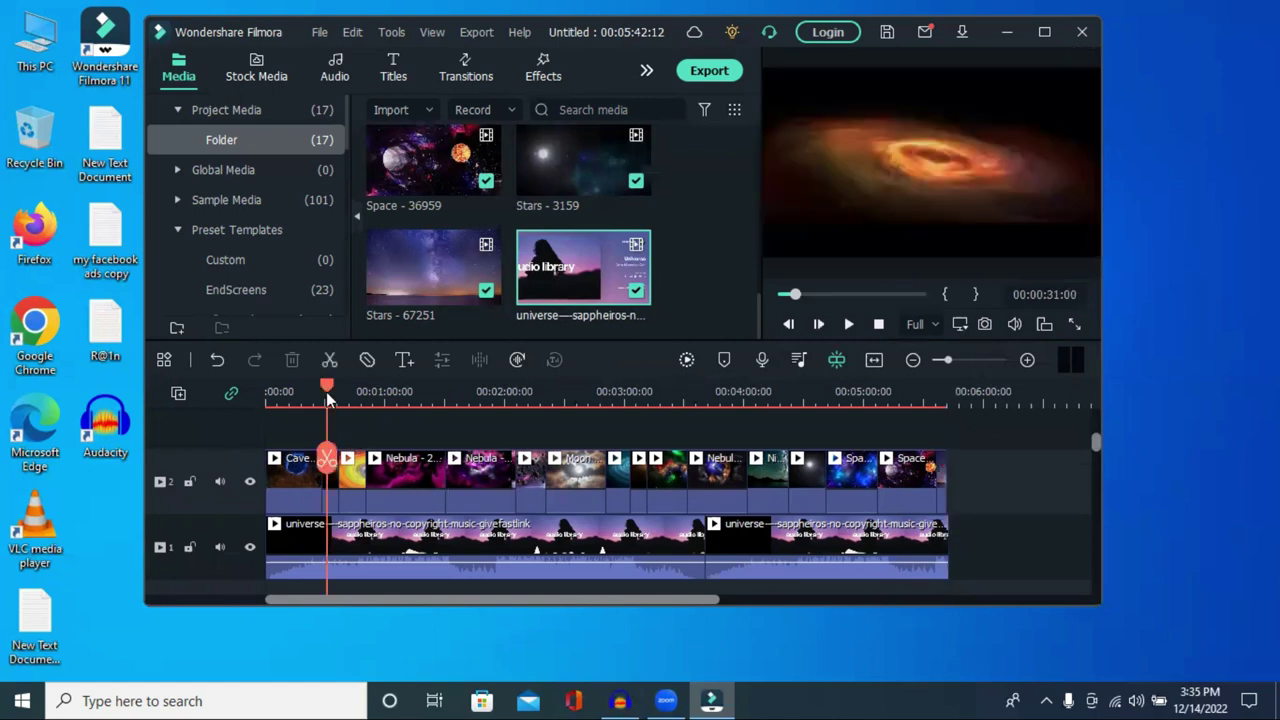
left_click(533, 78)
left_click(455, 75)
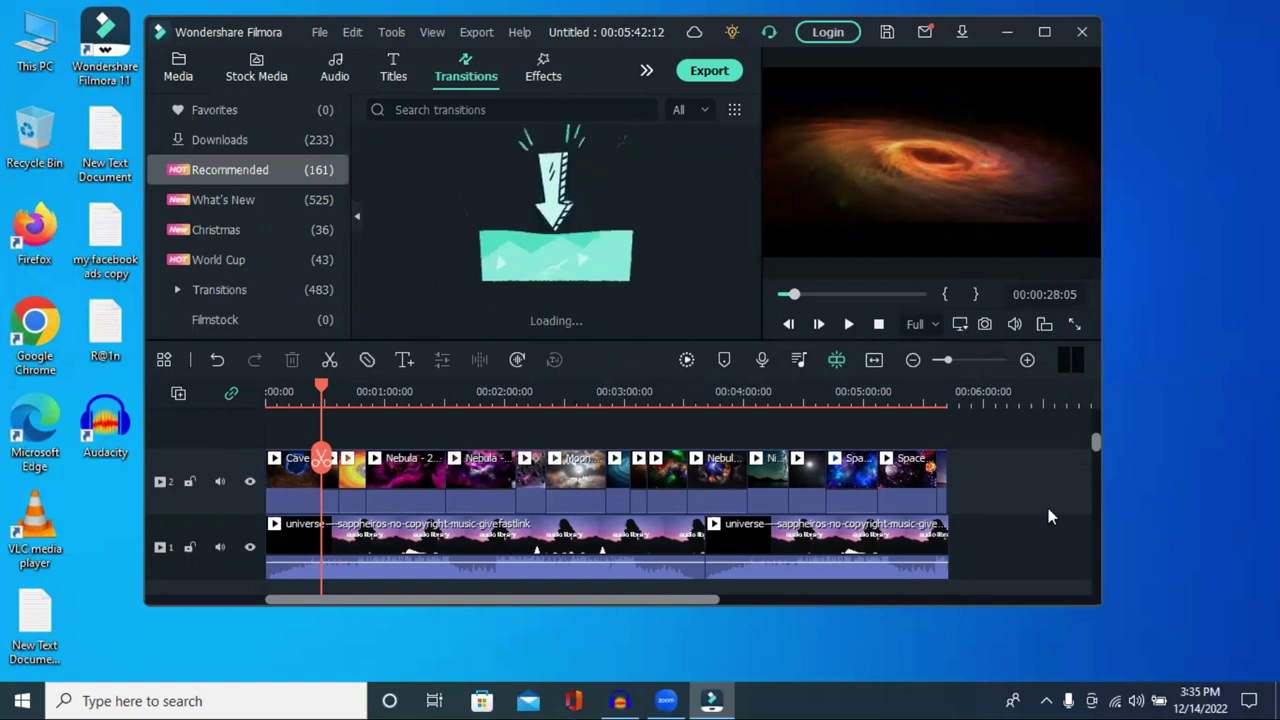
- Open the local MP4 export settings, name the output file video, and close the settings without exporting
left_click(710, 72)
left_click(658, 148)
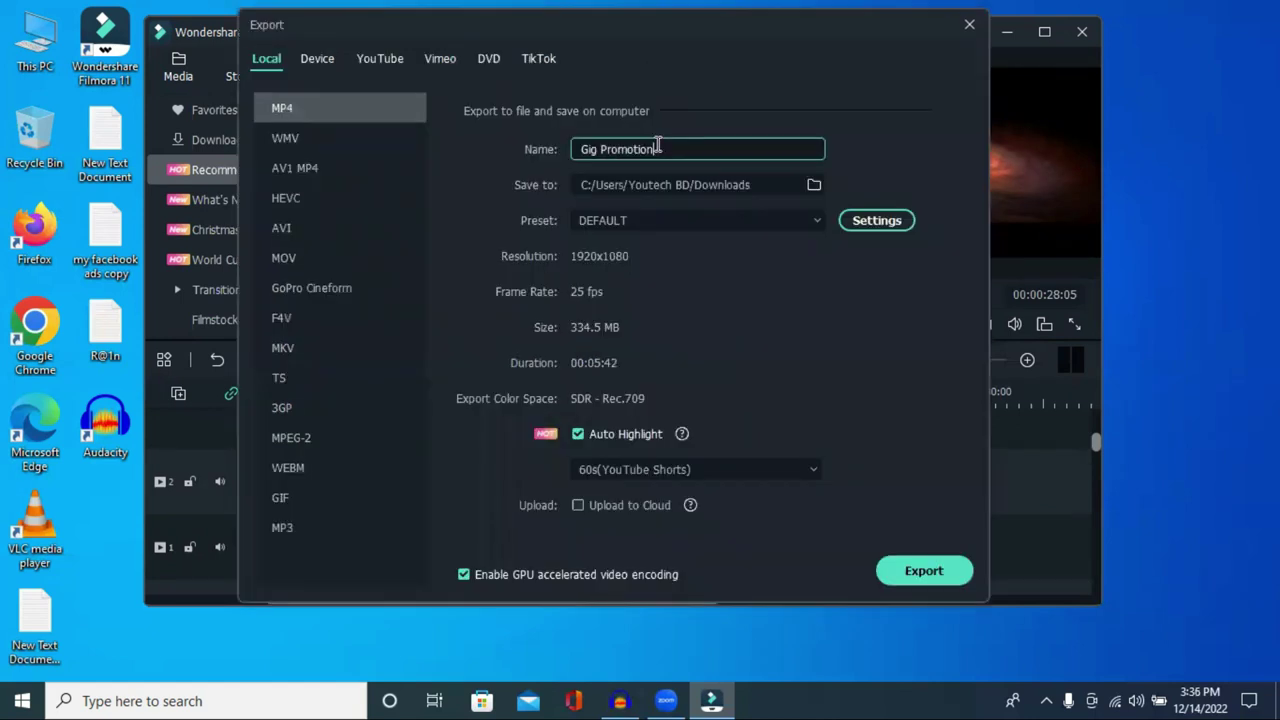
double_click(658, 148)
key("ctrl+a")
key("BackSpace")
type("video")
left_click(968, 28)
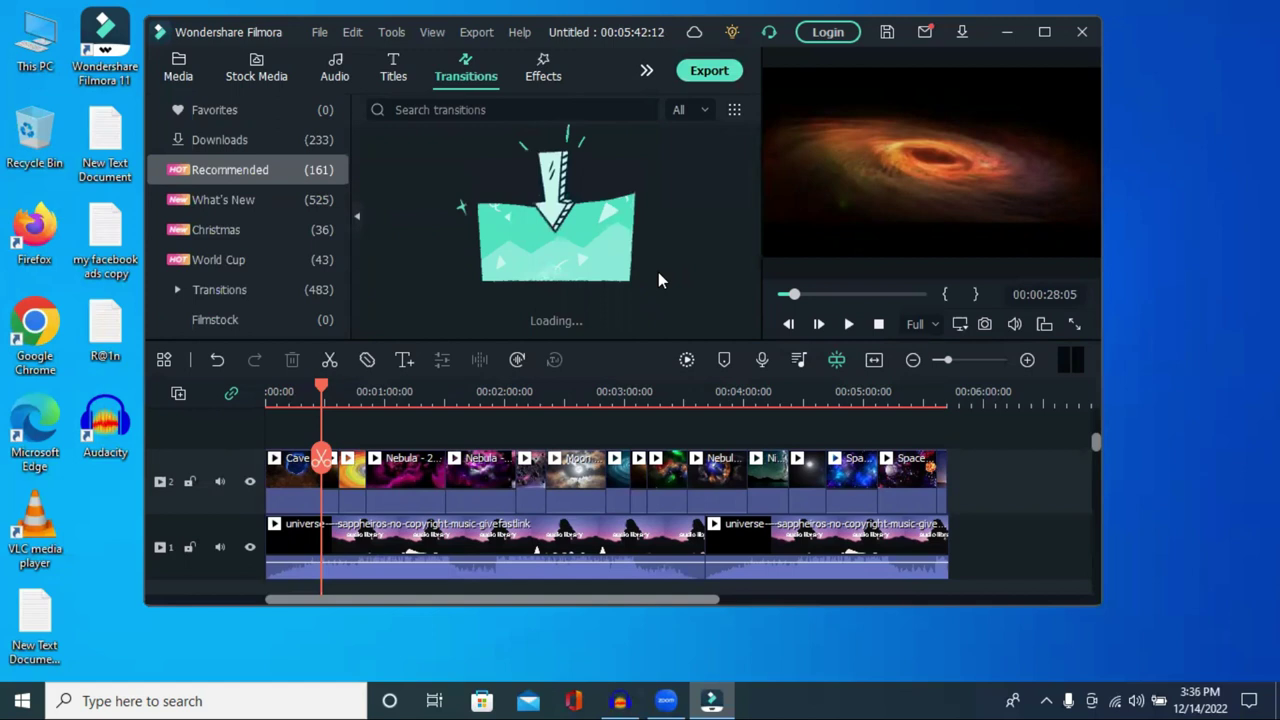